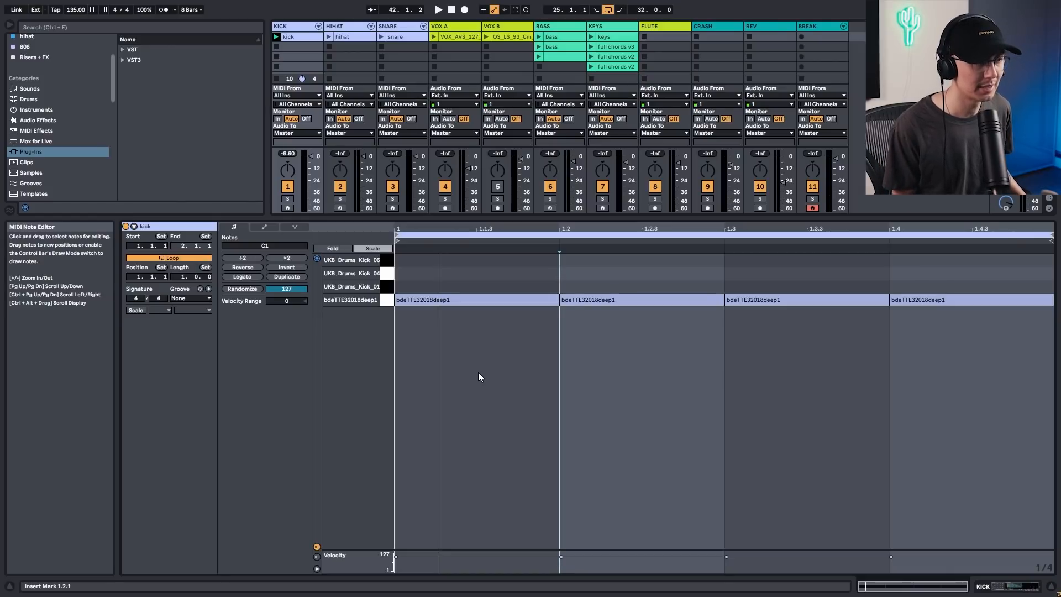
# - Play the kick clip and move the bdeTTE32018deep1 sample's end marker earlier to shorten it
pyautogui.press('space')
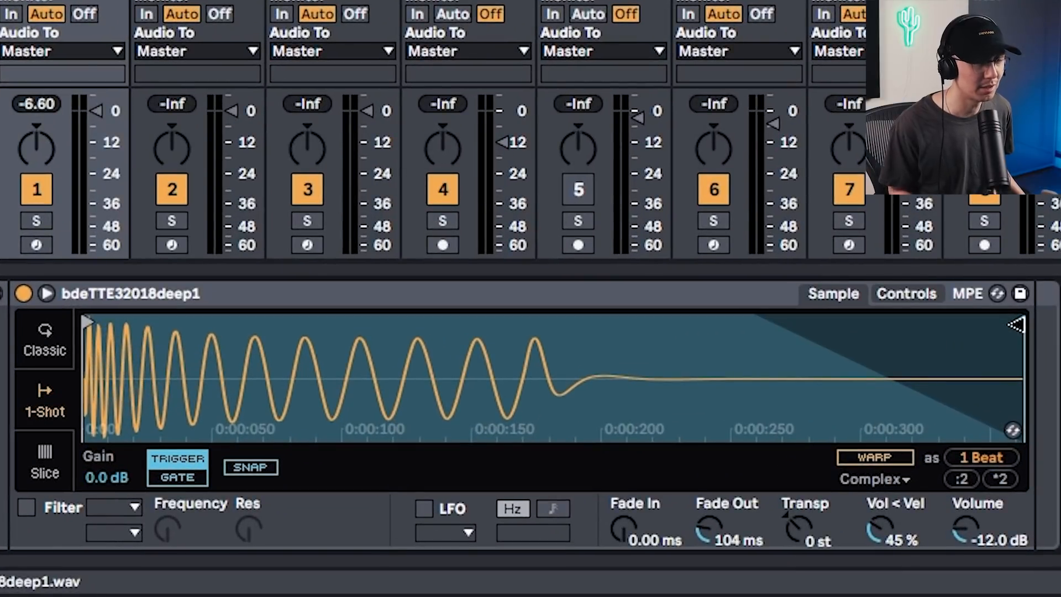
pyautogui.moveTo(1016, 325)
pyautogui.mouseDown()
pyautogui.moveTo(829, 311)
pyautogui.moveTo(523, 312)
pyautogui.moveTo(486, 302)
pyautogui.moveTo(508, 297)
pyautogui.mouseUp()
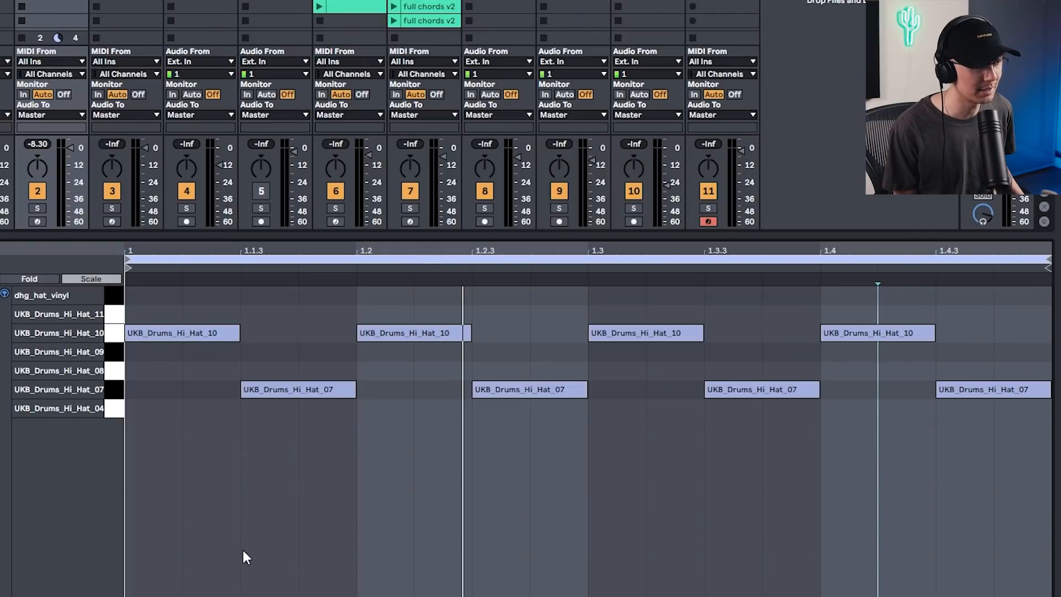
# - Audition the Hi_Hat_10 and Hi_Hat_07 sounds and draw a sixteenth-length UKB_Drums_Hi_Hat_09 note at 1.4.2 in the hihat clip
pyautogui.click(117, 334)
pyautogui.click(116, 389)
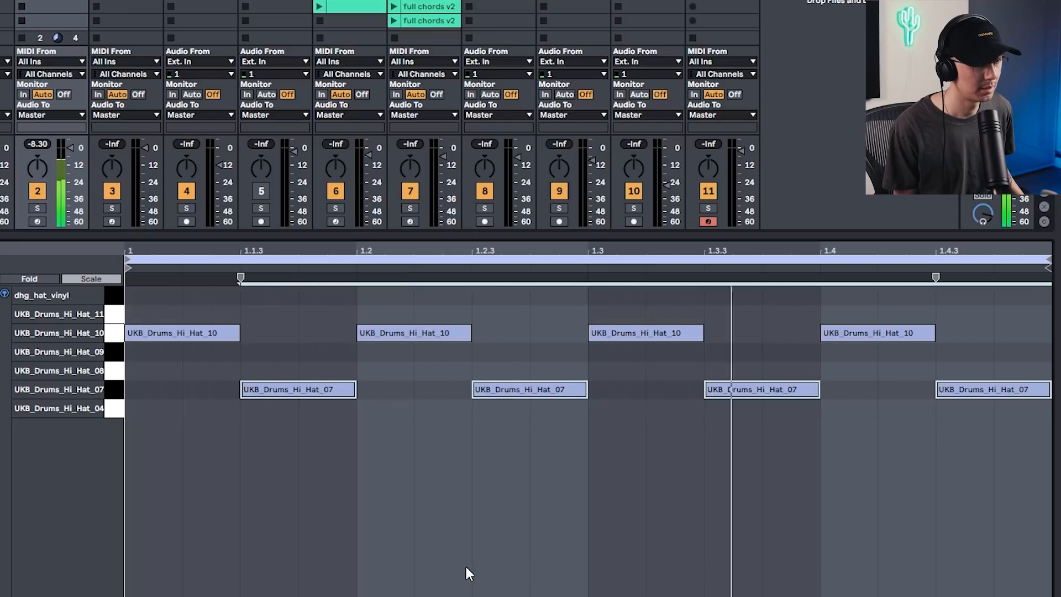
pyautogui.click(899, 368)
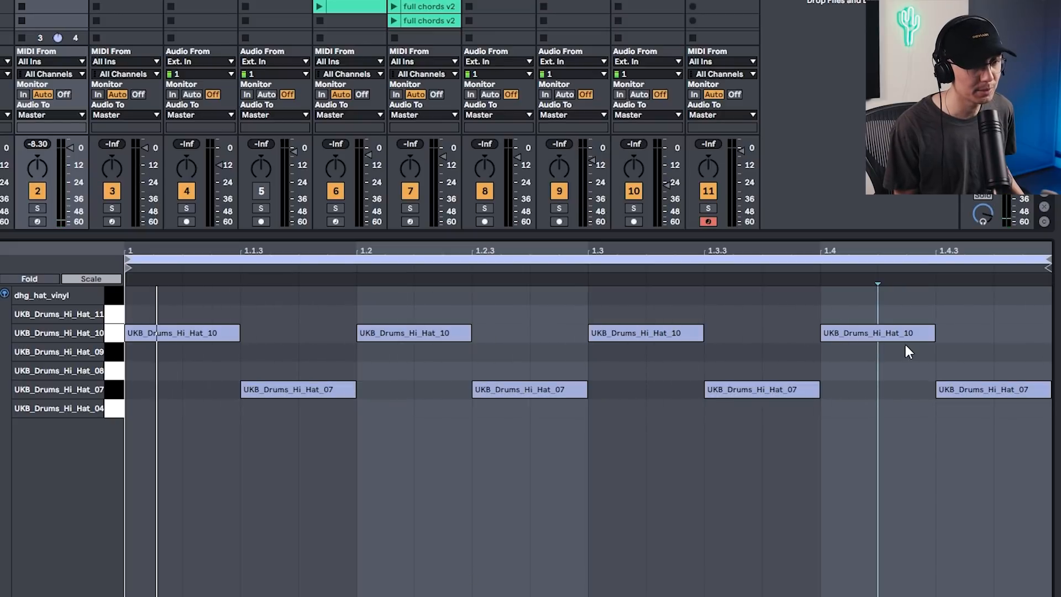
pyautogui.press('b')
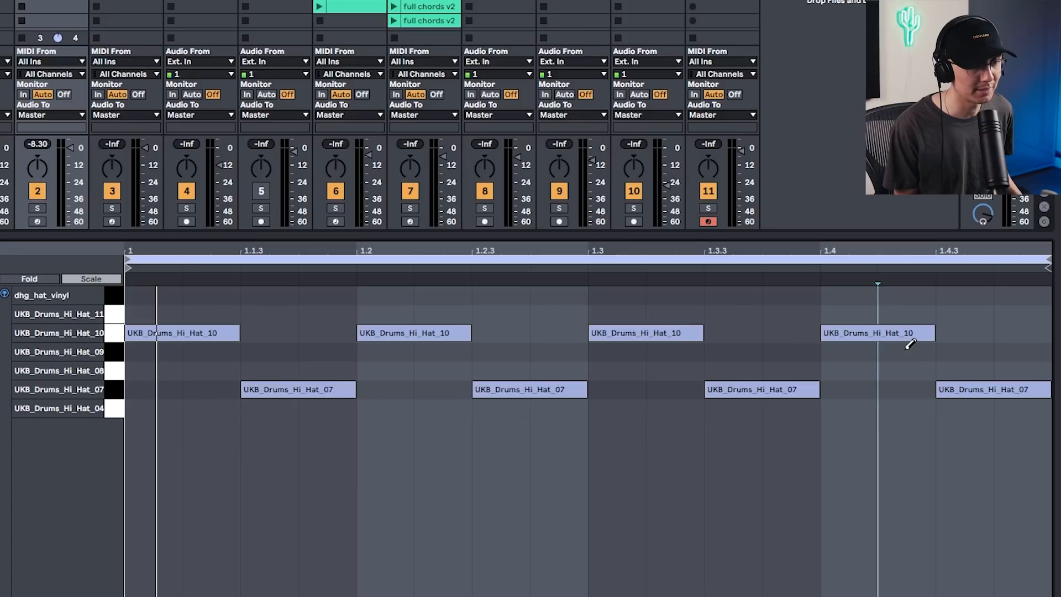
pyautogui.click(910, 351)
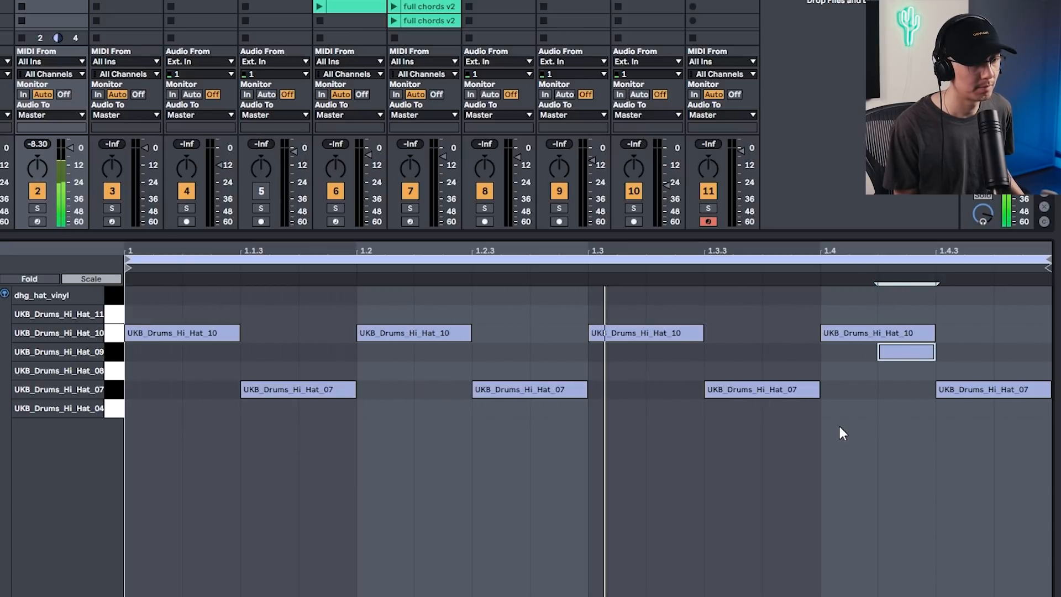
# - Apply the MPC 16 Swing-70 groove to the hihat clip and listen to the pattern
pyautogui.click(197, 317)
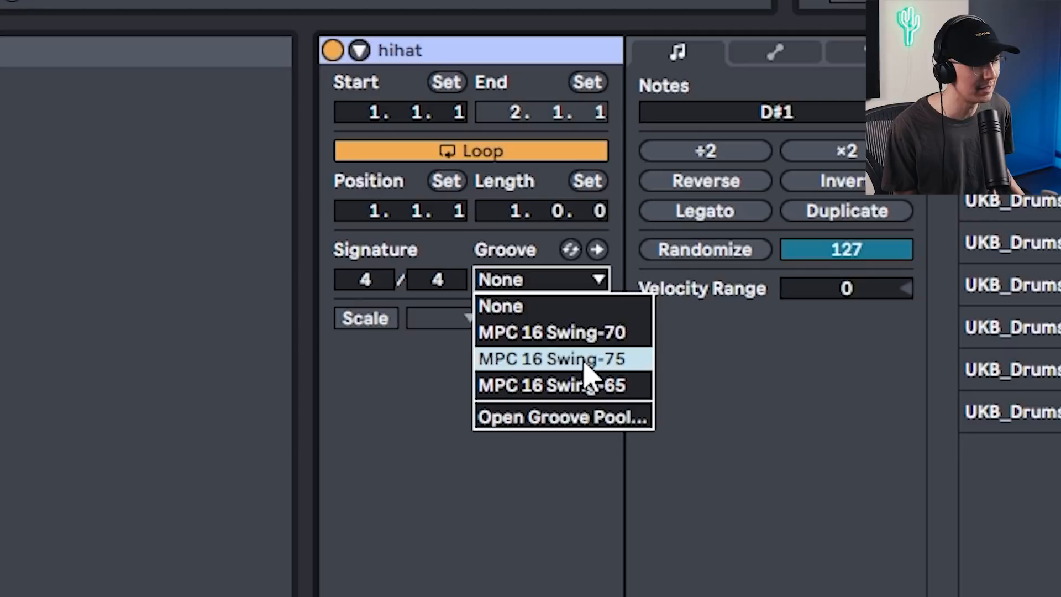
pyautogui.click(566, 332)
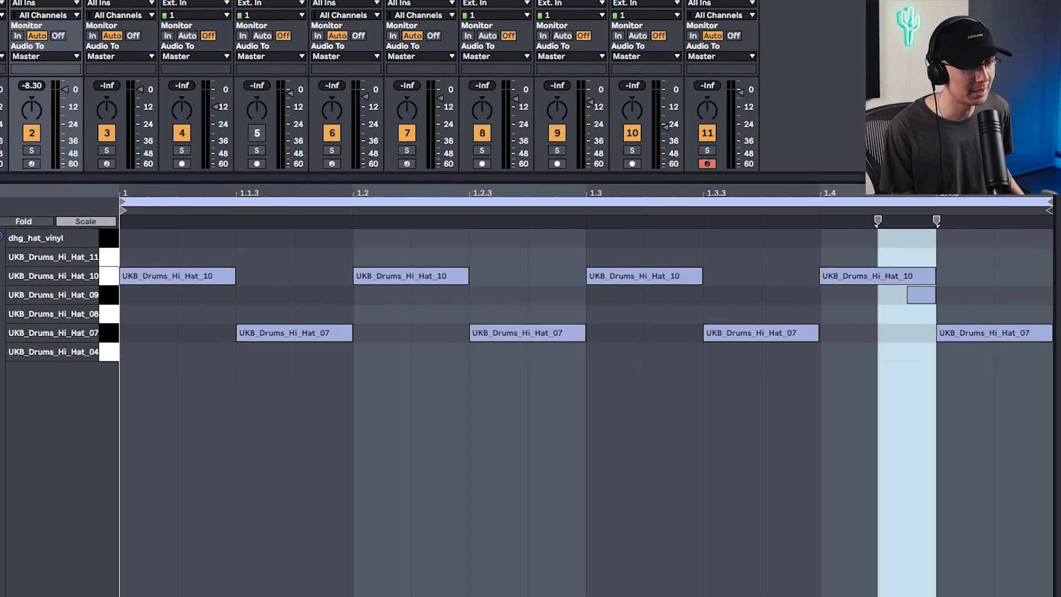
pyautogui.click(520, 415)
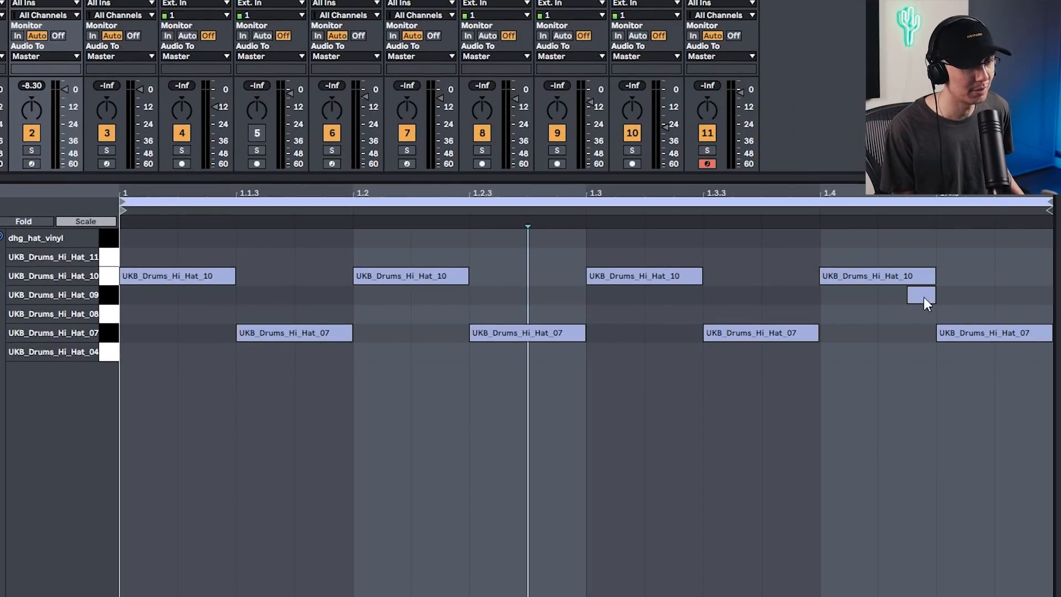
pyautogui.press('space')
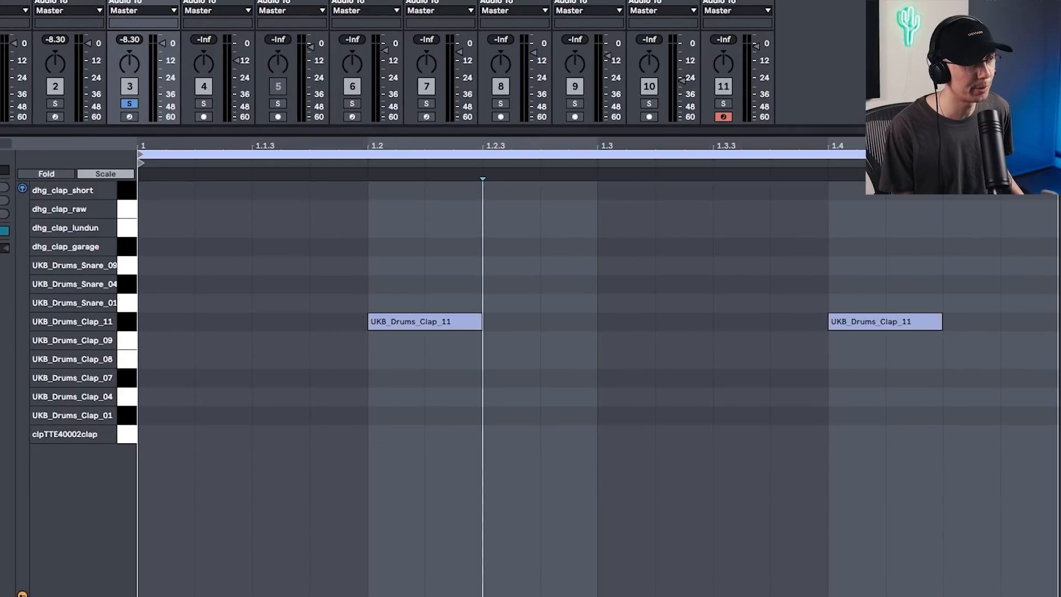
# - Take the snare track off solo and draw two sixteenth-length UKB_Drums_Snare_09 notes at 1.2.4 and 1.3.2, playing the result
pyautogui.press('space')
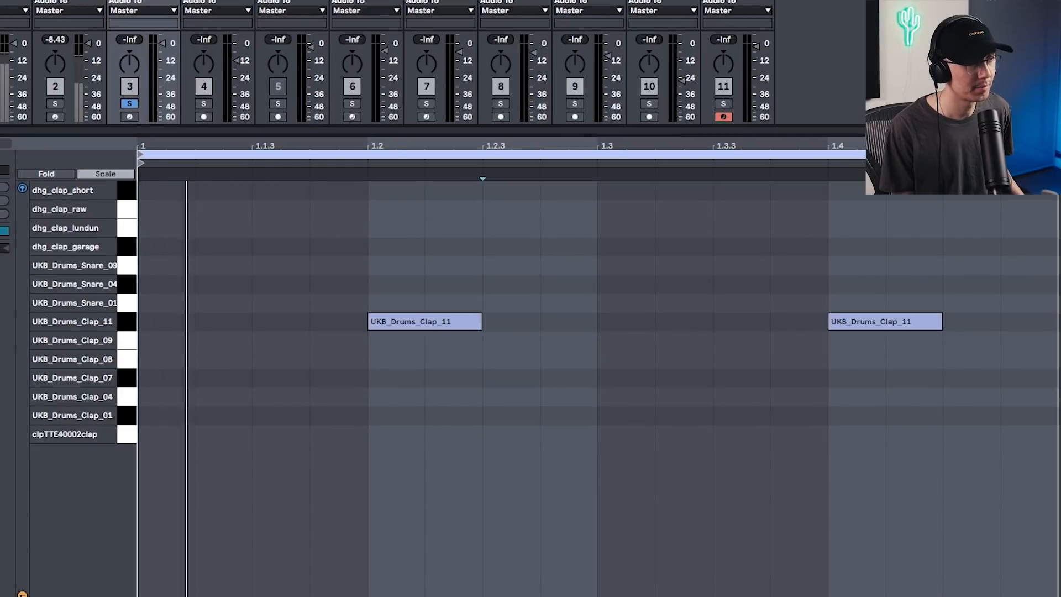
pyautogui.click(129, 104)
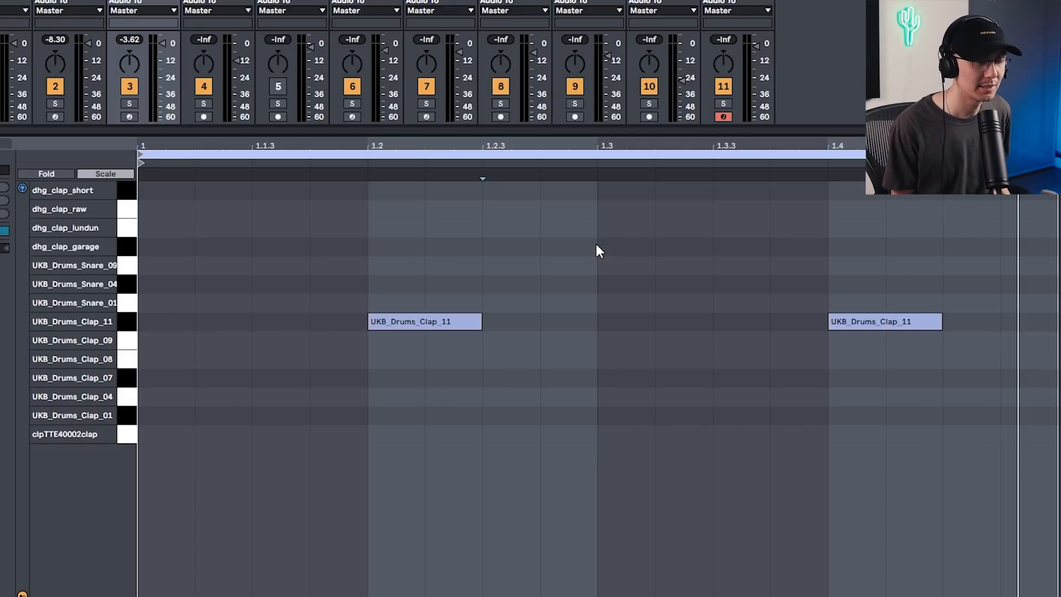
pyautogui.press('b')
pyautogui.click(576, 268)
pyautogui.click(690, 266)
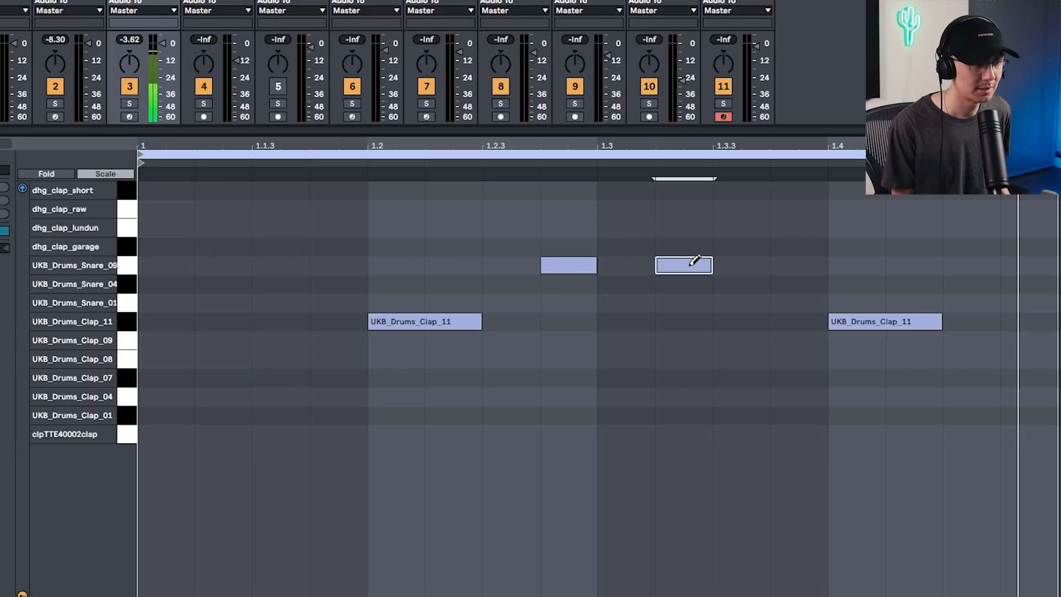
pyautogui.press('b')
pyautogui.click(564, 209)
pyautogui.press('space')
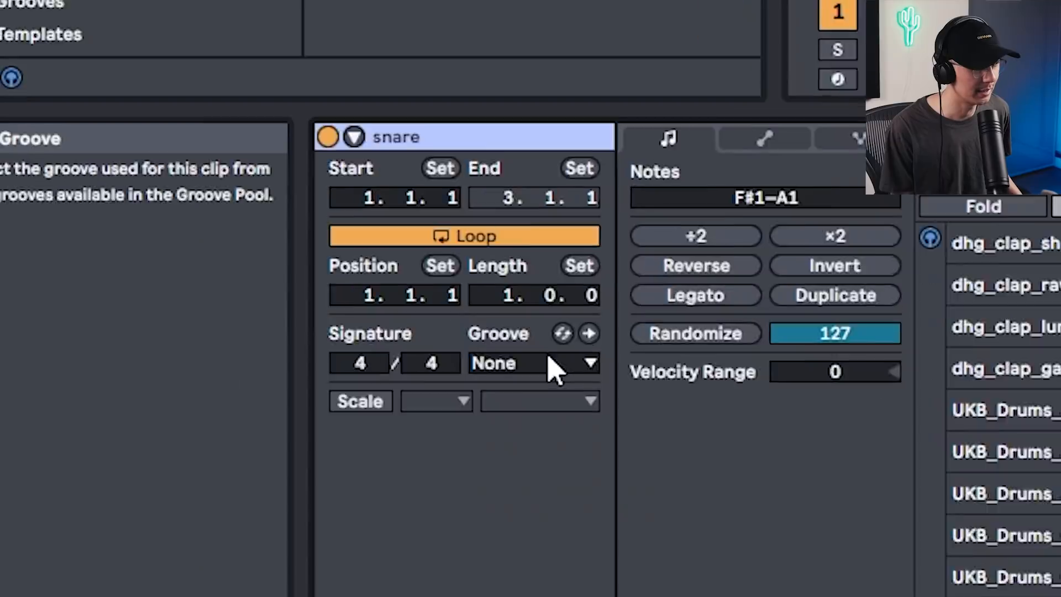
# - Apply the MPC 16 Swing-75 groove to the snare clip and duplicate its one-bar loop to two bars
pyautogui.click(547, 362)
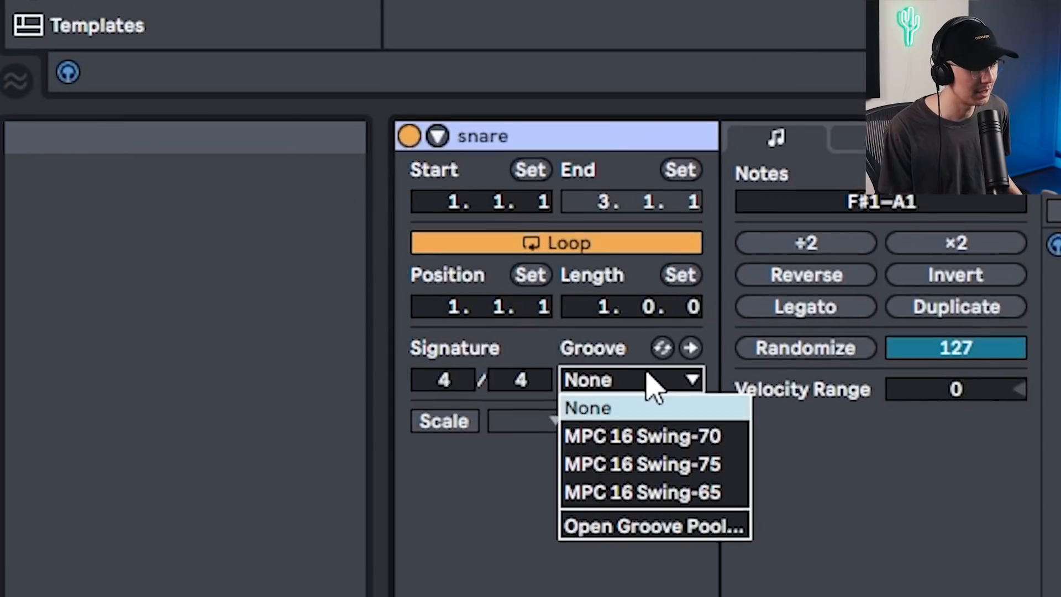
pyautogui.click(705, 469)
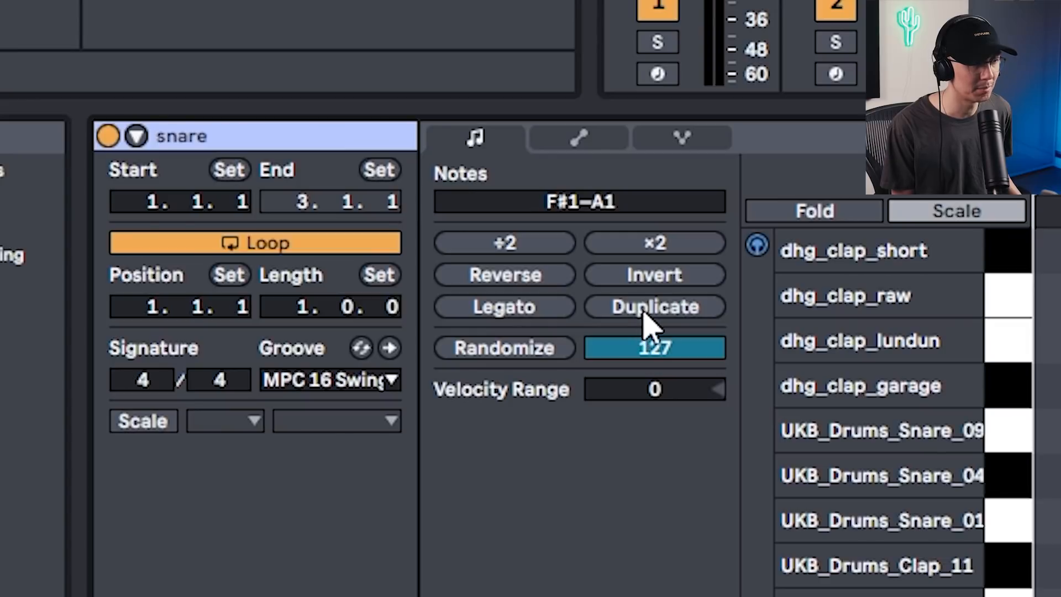
pyautogui.click(649, 323)
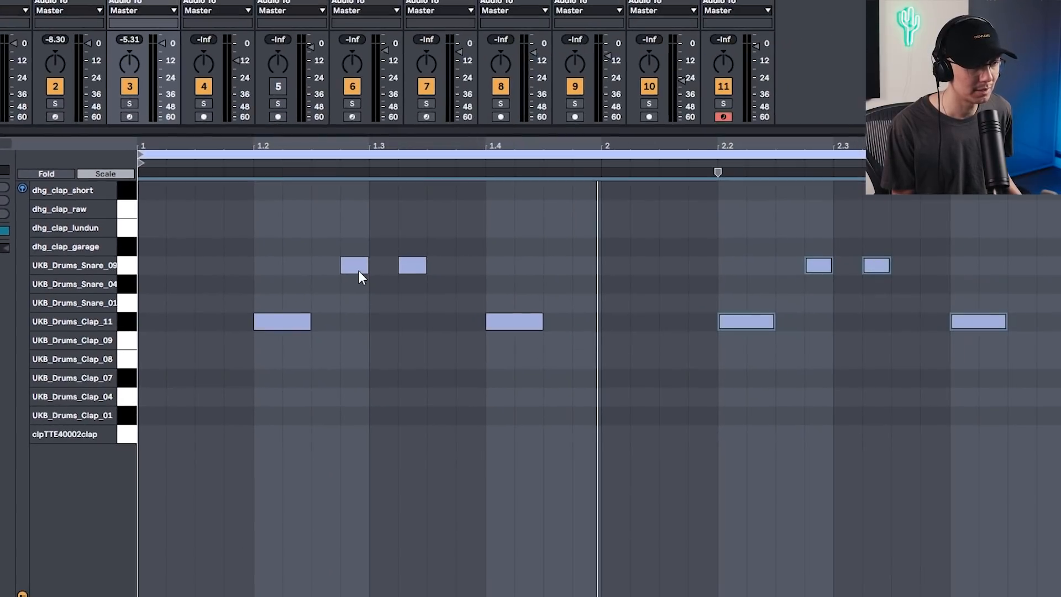
# - Delete the first bar's UKB_Drums_Snare_09 note just before 1.3 and play the snare pattern
pyautogui.doubleClick(357, 265)
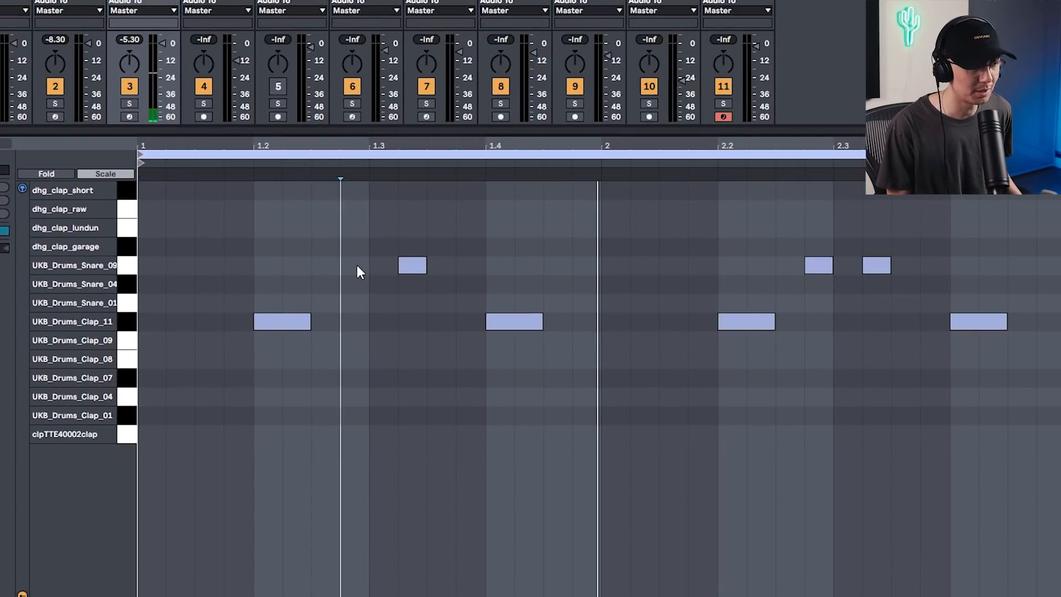
pyautogui.click(412, 335)
pyautogui.press('space')
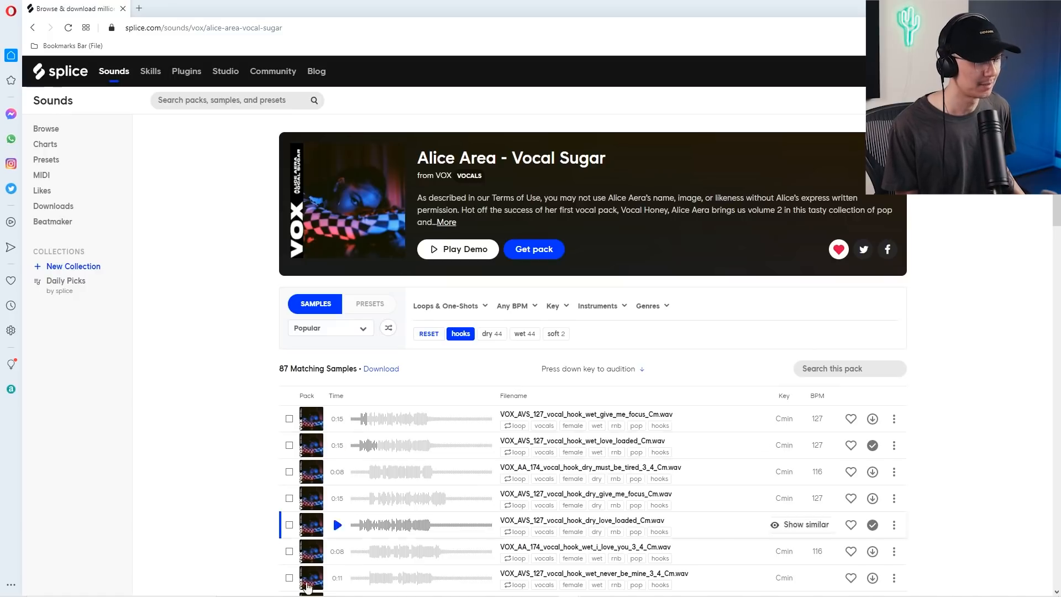
# - Preview VOX_AVS_127_vocal_hook_dry_love_loaded_Cm.wav on Splice, and play the vocal clip with the drums in Ableton Live
pyautogui.click(337, 525)
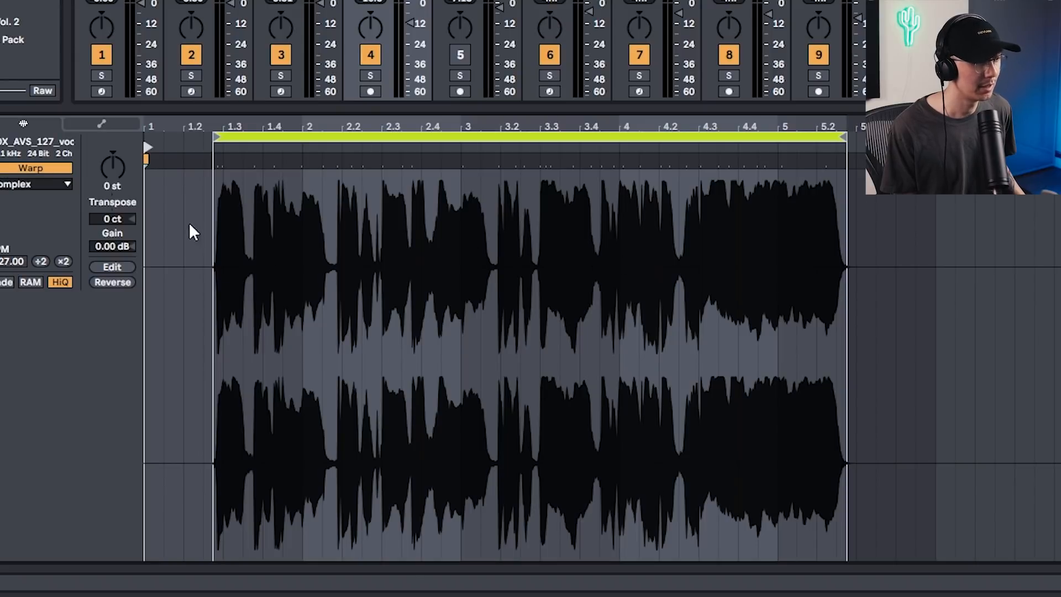
pyautogui.press('space')
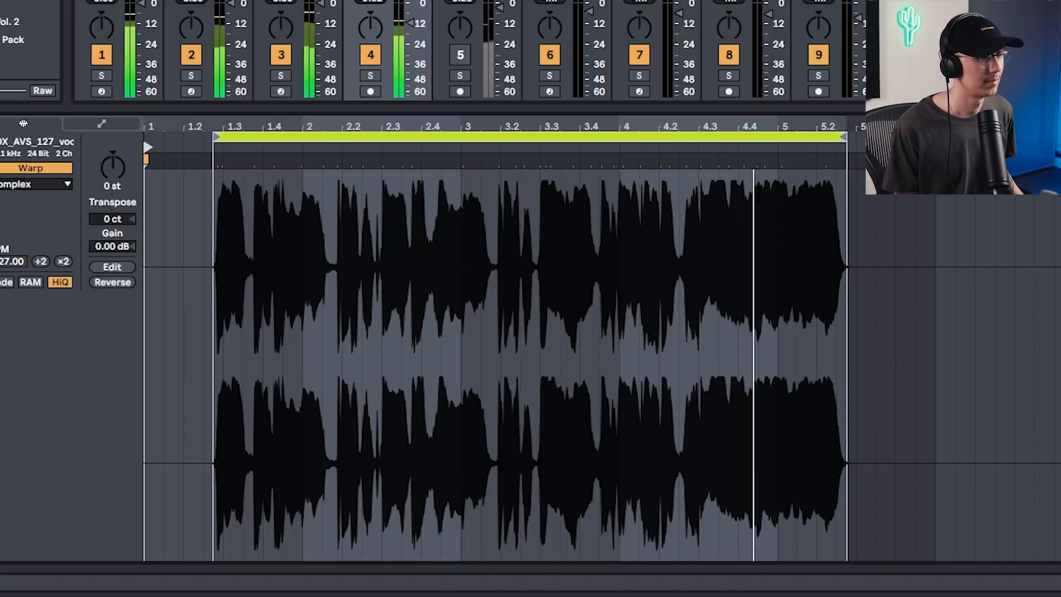
pyautogui.press('space')
# - Transpose the VOX_AVS_127 vocal clip by -7 semitones and set its warp mode to Complex Pro
pyautogui.moveTo(71, 148)
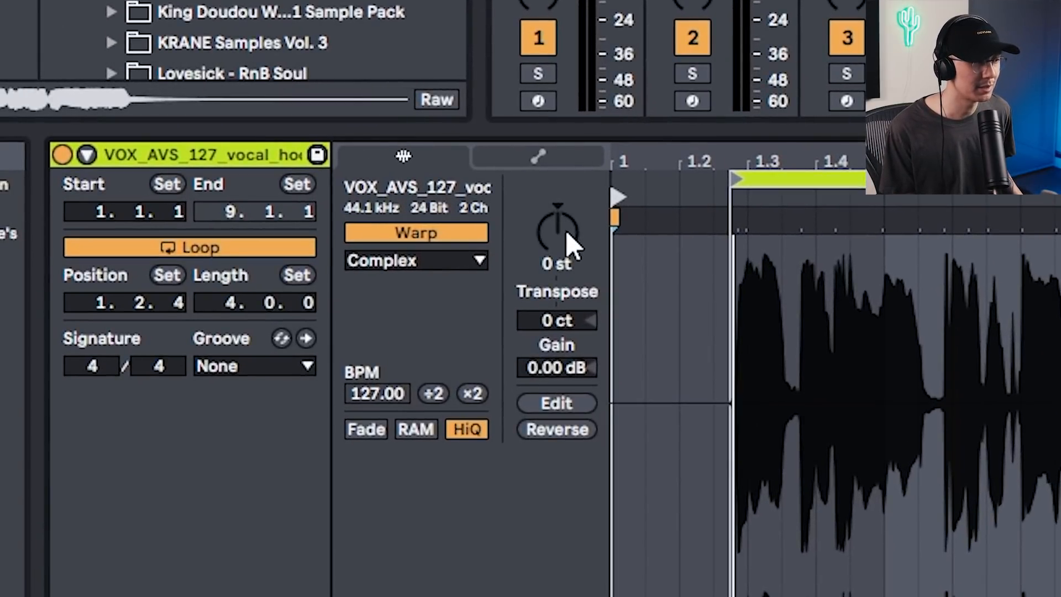
pyautogui.click(565, 230)
pyautogui.write('-')
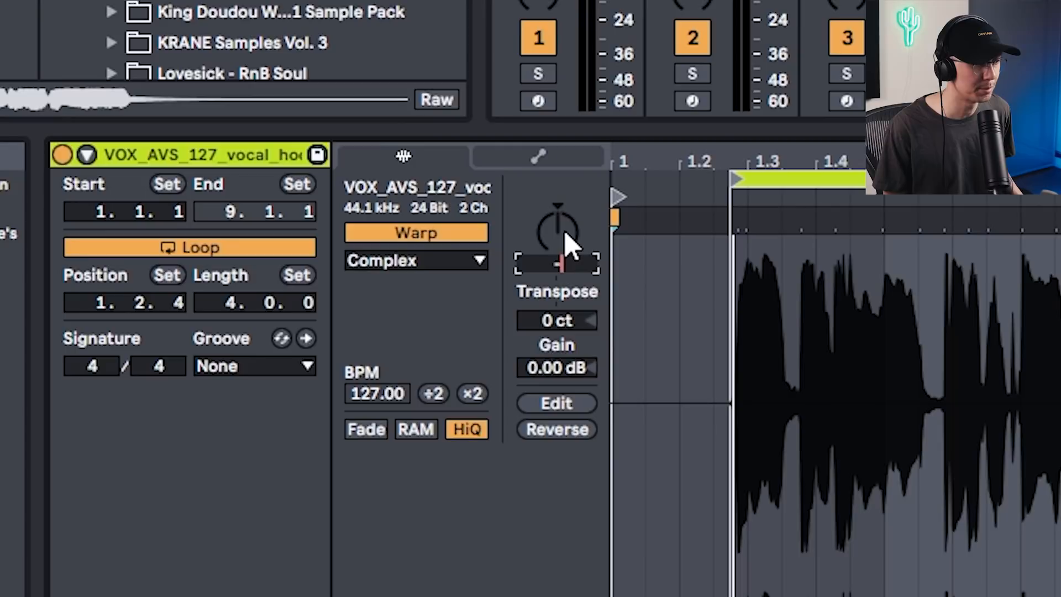
pyautogui.write('7')
pyautogui.press('Return')
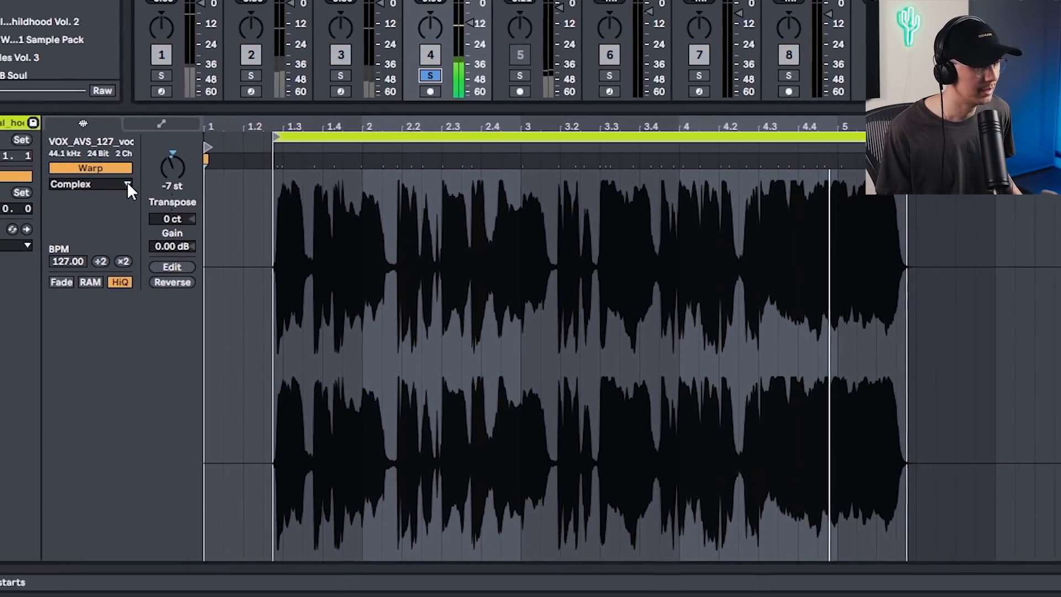
pyautogui.click(67, 184)
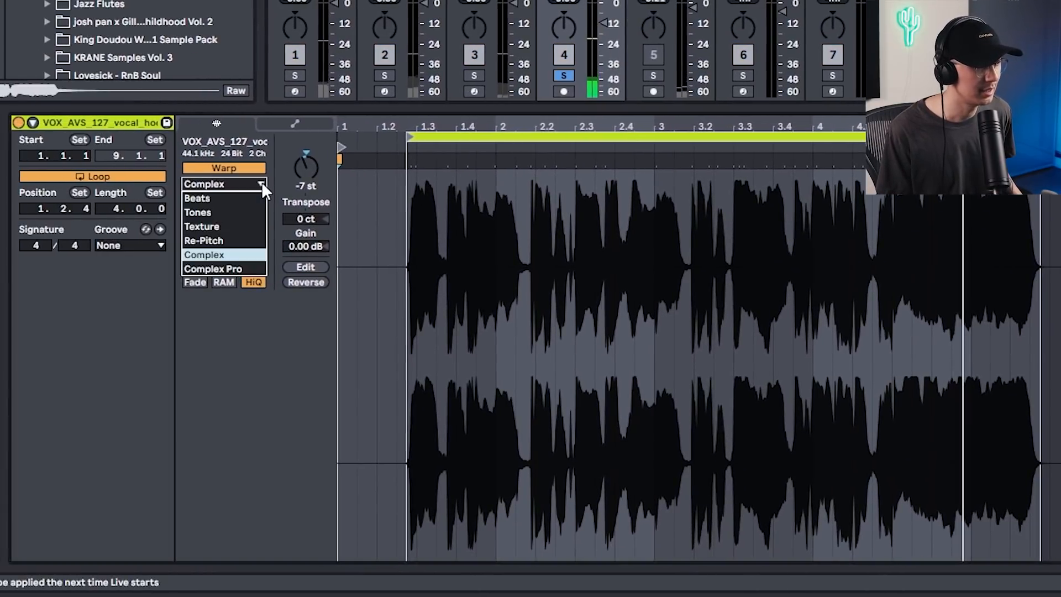
pyautogui.click(239, 268)
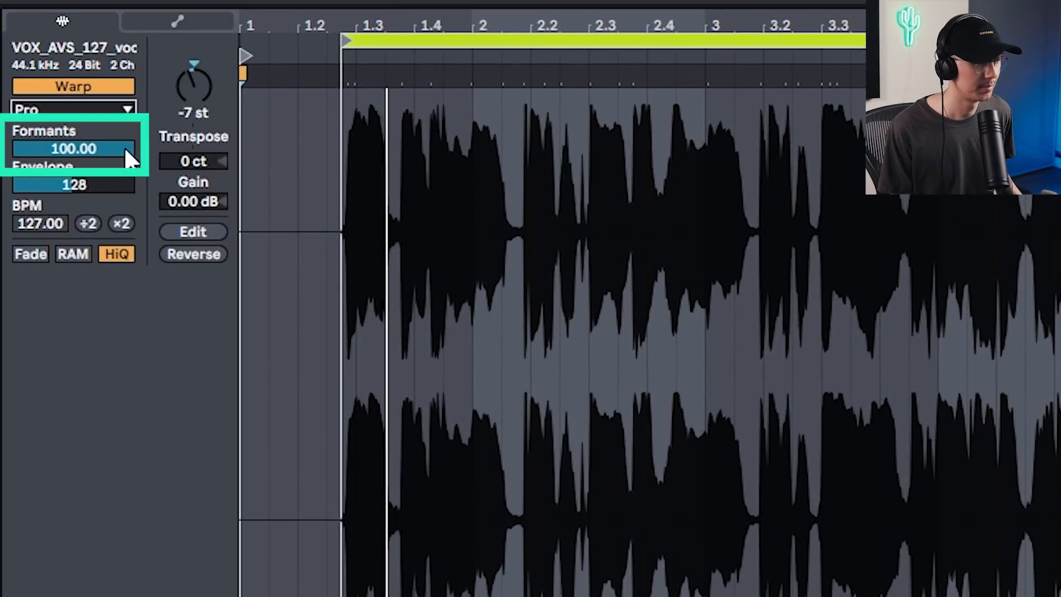
# - Compare the vocal clip's Formants at 0 and 100, then lower the Formants amount from maximum
pyautogui.moveTo(255, 212); pyautogui.dragTo(254, 219)
pyautogui.moveTo(74, 148); pyautogui.dragTo(73, 194)
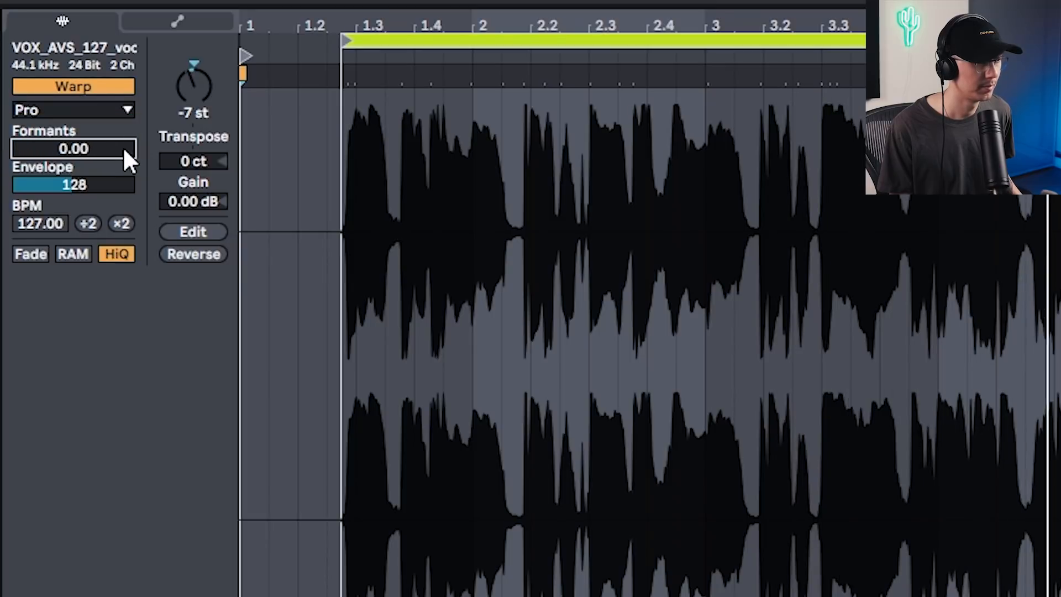
pyautogui.moveTo(108, 151); pyautogui.dragTo(109, 96)
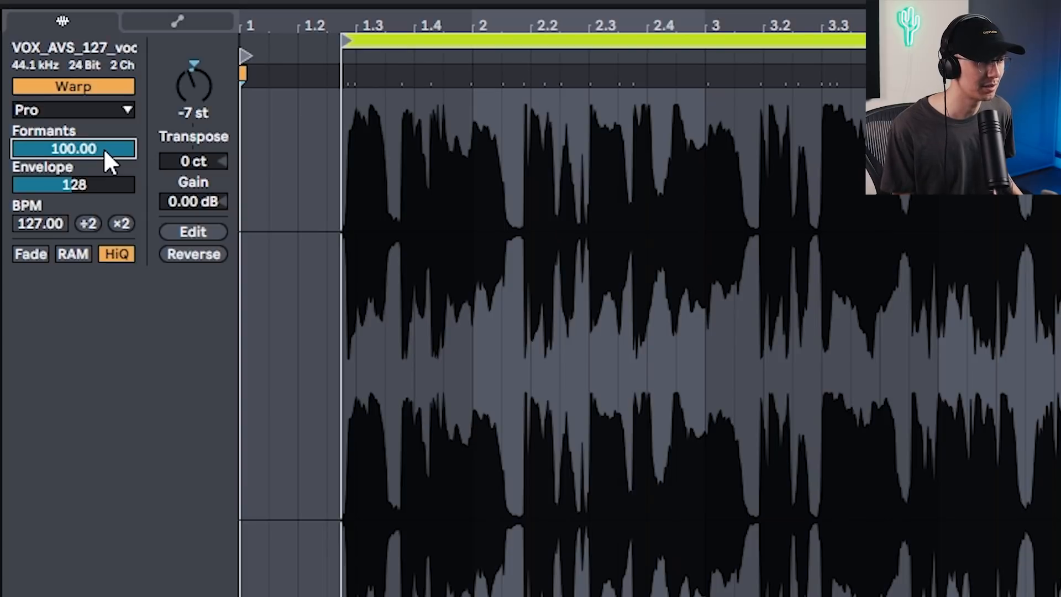
pyautogui.moveTo(105, 150); pyautogui.dragTo(105, 232)
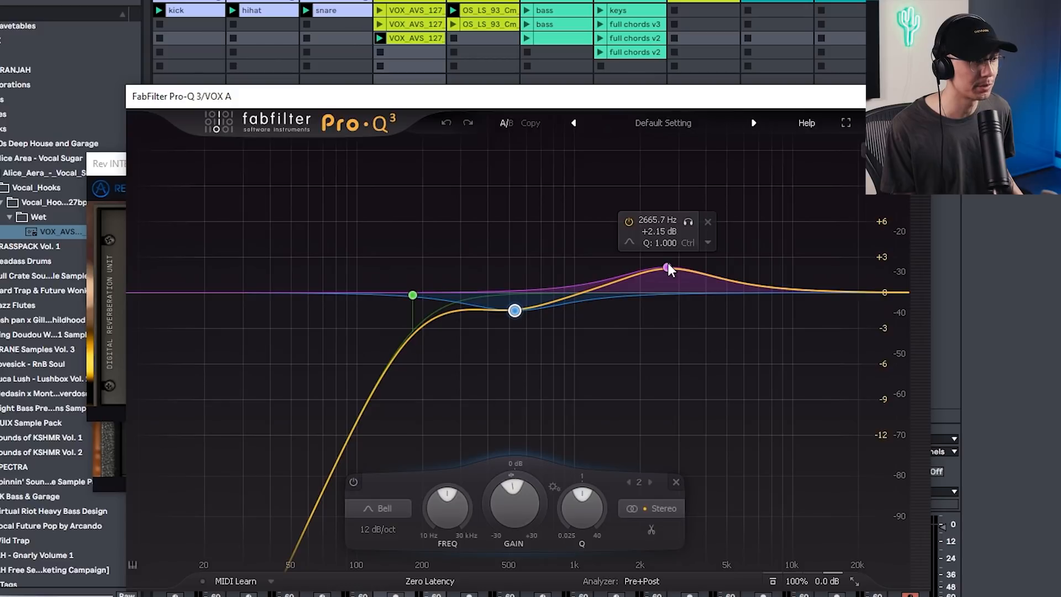
# - Bring the Rev INTENSITY and Delay ETERNITY plug-in windows on VOX A forward to review their settings
pyautogui.click(112, 165)
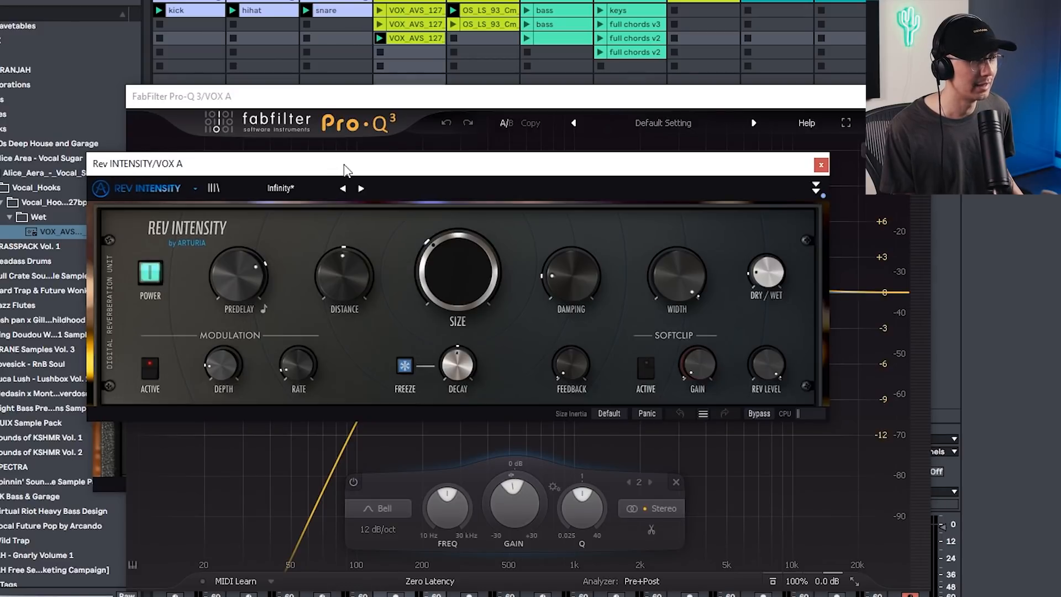
pyautogui.moveTo(345, 165); pyautogui.dragTo(368, 172)
pyautogui.click(101, 217)
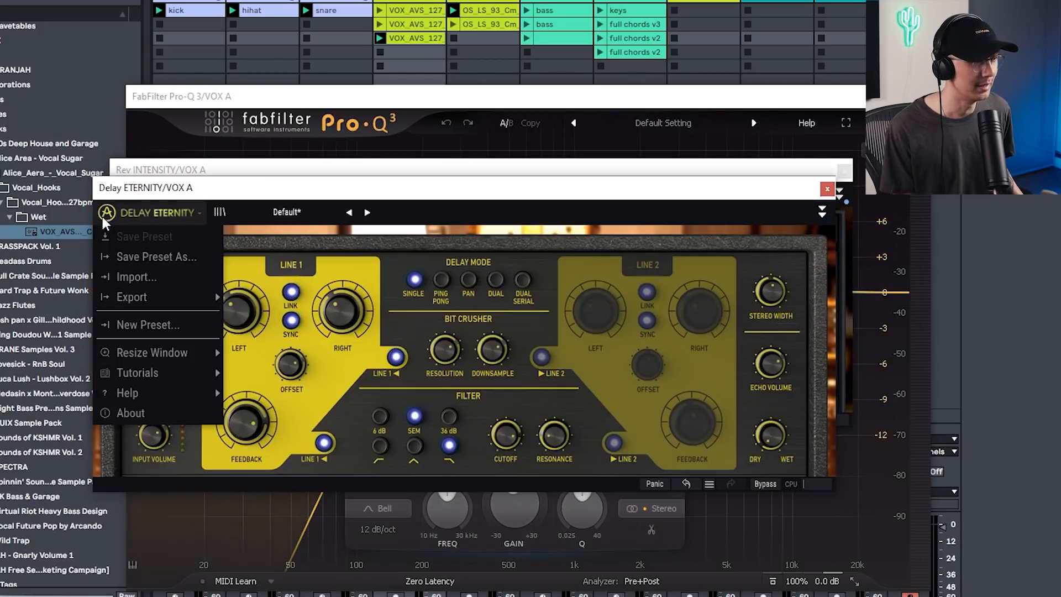
pyautogui.click(295, 195)
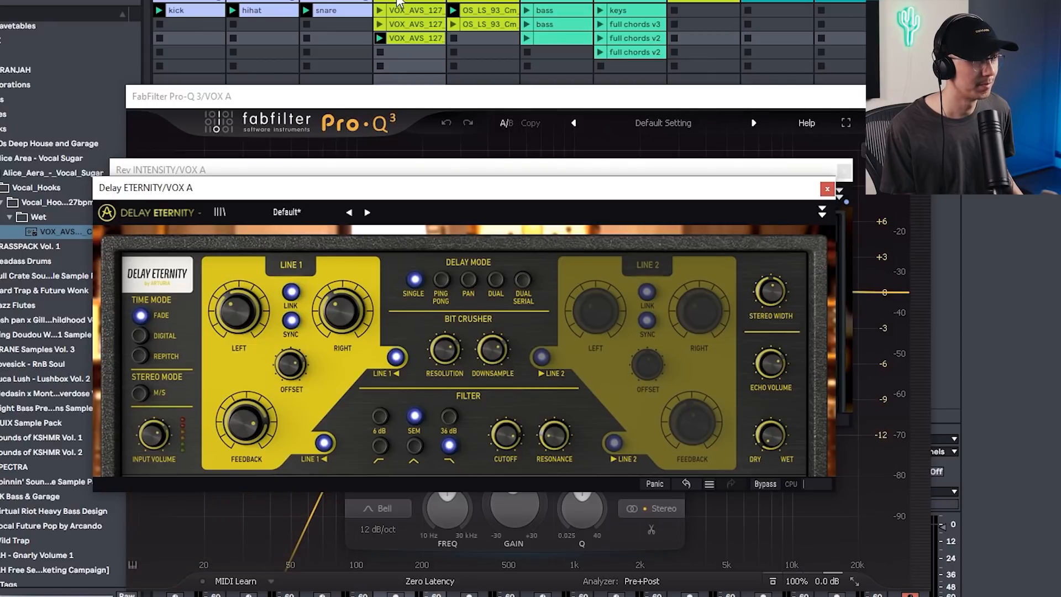
# - Listen to the vocal through the VOX A effects chain and hide the plug-in windows
pyautogui.press('space')
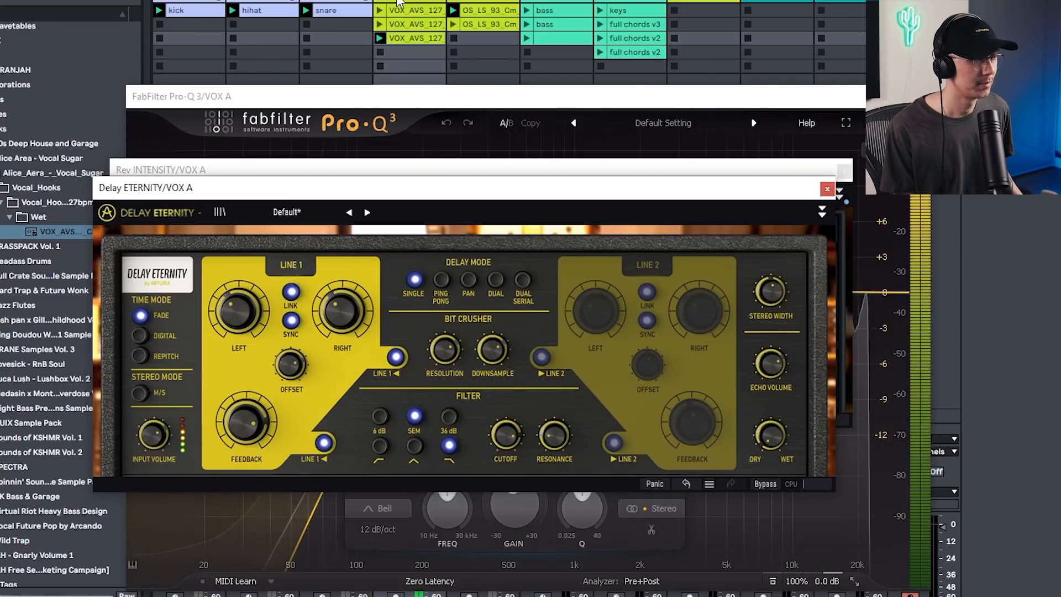
pyautogui.click(397, 1)
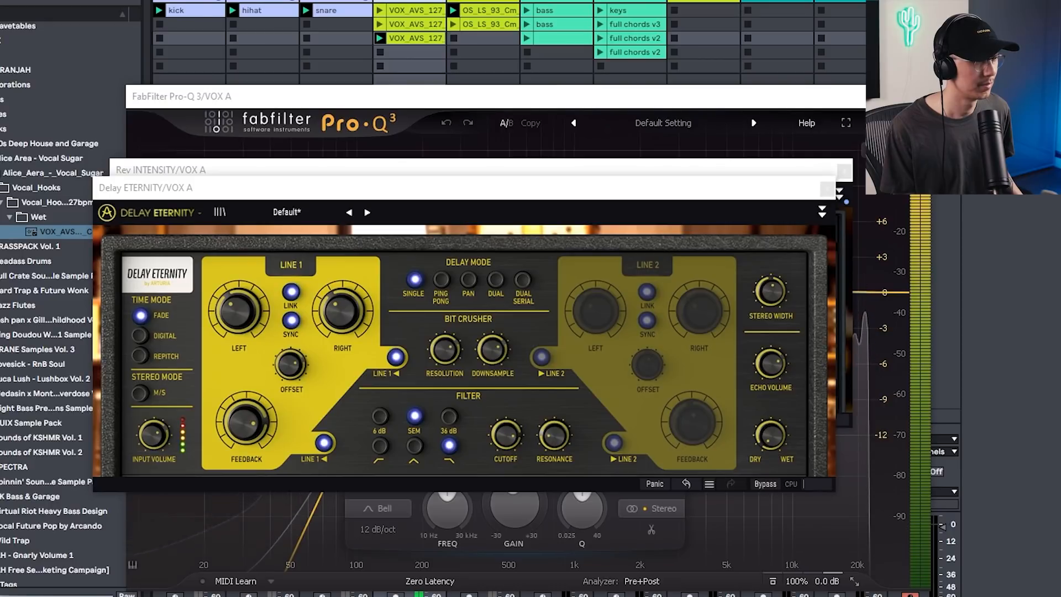
pyautogui.hotkey('ctrl', 'alt', 'p')
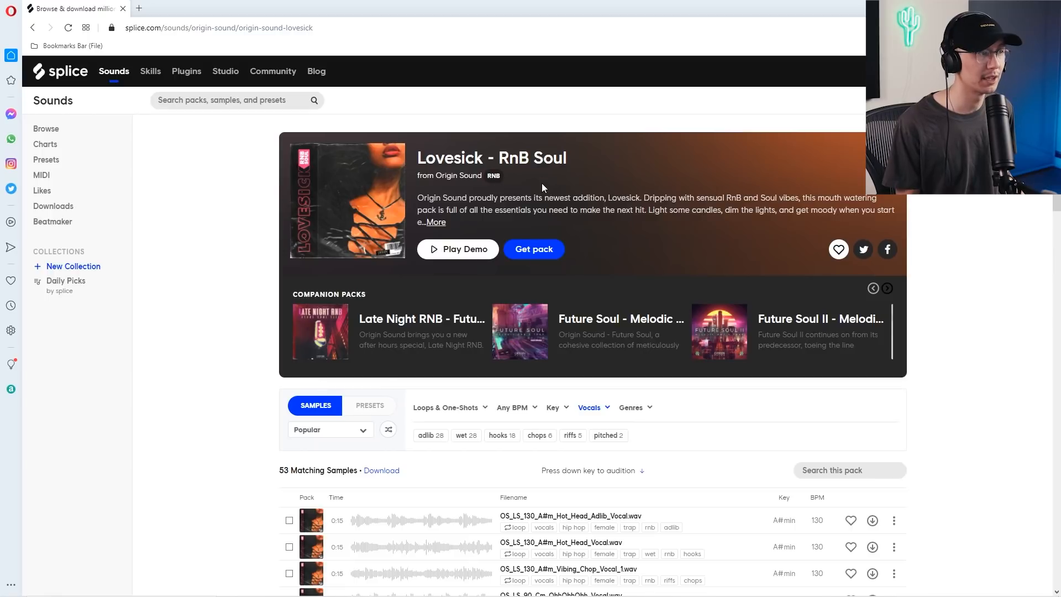
# - Preview OS_LS_93_Cm_Handle_it_Vocal_3.wav in the Lovesick - RnB Soul sample pack, then switch back to Ableton Live
pyautogui.scroll(-4, 343, 387)
pyautogui.click(337, 432)
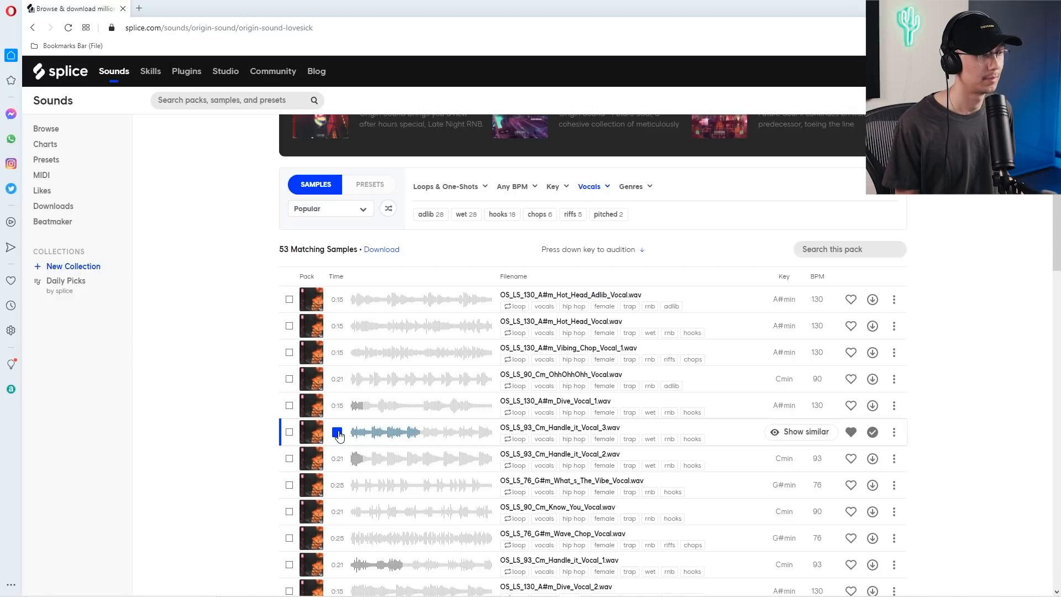
pyautogui.click(338, 433)
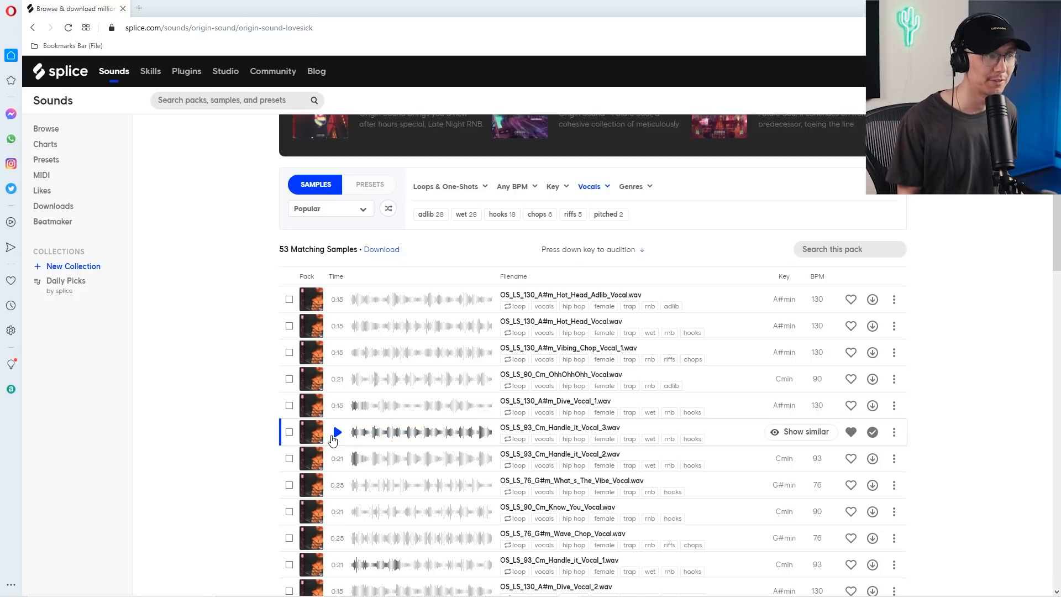
pyautogui.hotkey('alt', 'Tab')
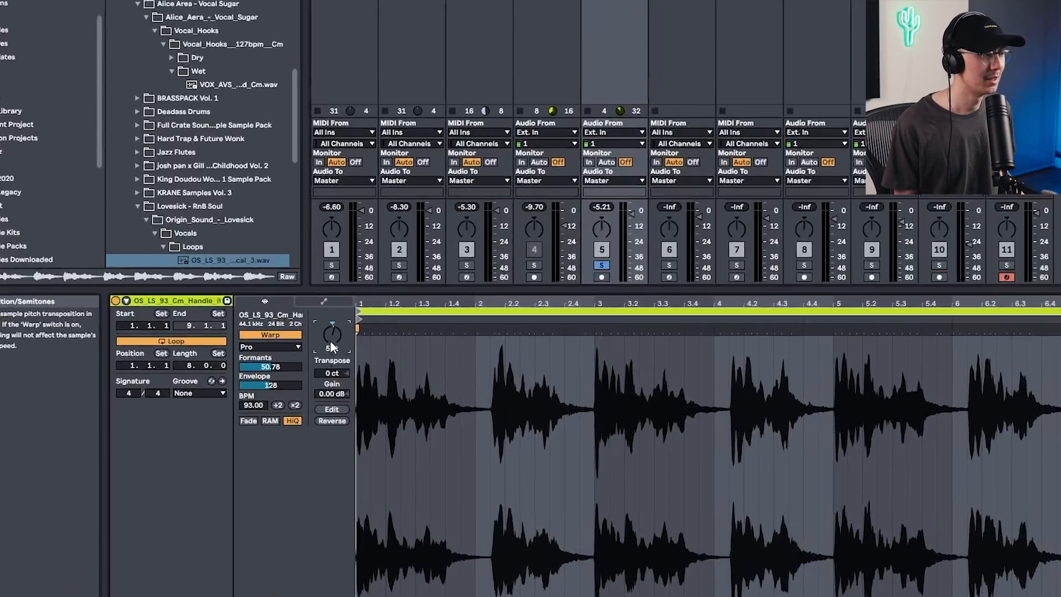
# - Transpose the OS_LS_93_Cm_Handle_it vocal clip up by 5 semitones
pyautogui.doubleClick(292, 348)
pyautogui.write('5')
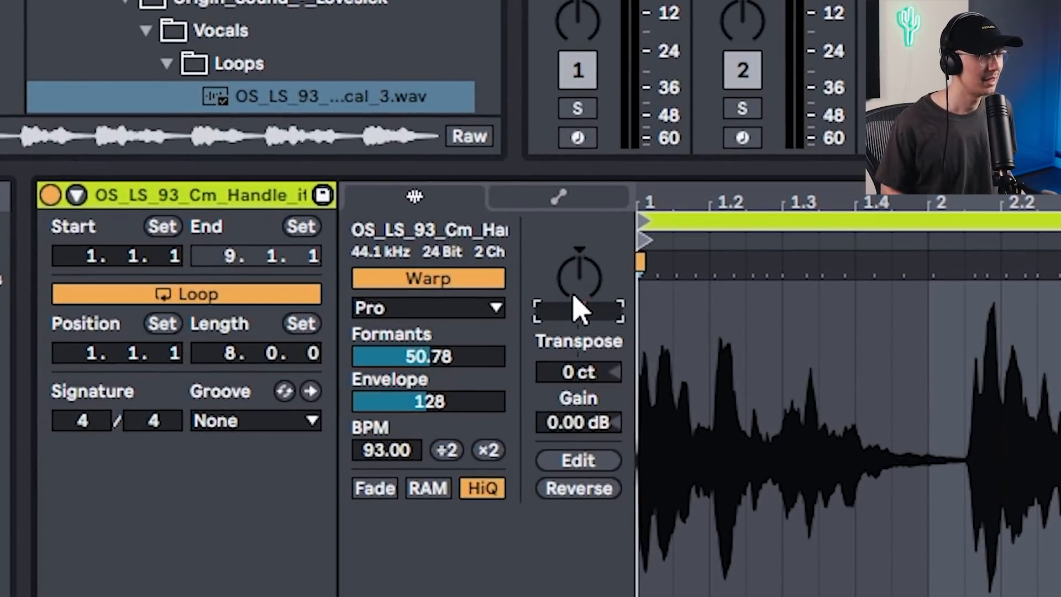
pyautogui.press('Return')
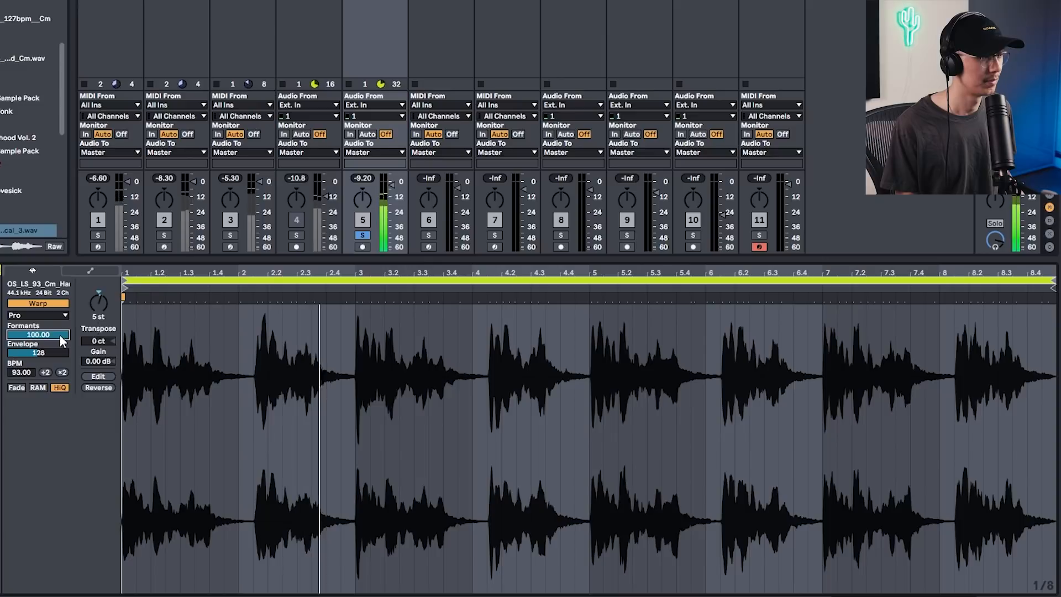
# - Audition the Handle_it vocal clip and set its Formants to 50
pyautogui.press('space')
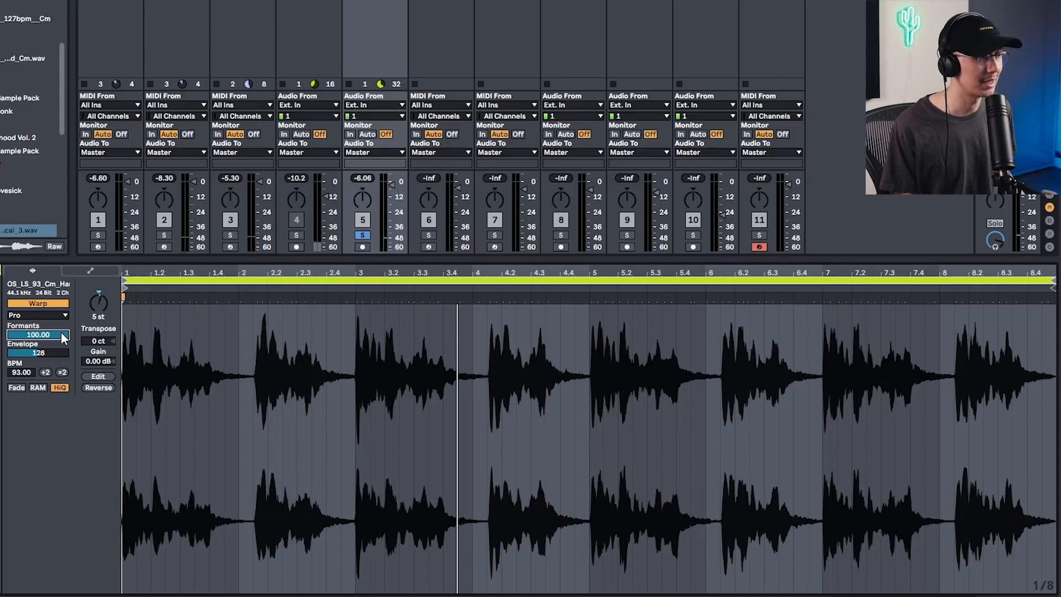
pyautogui.press('space')
pyautogui.moveTo(61, 332); pyautogui.dragTo(61, 364)
pyautogui.write('50')
pyautogui.press('Return')
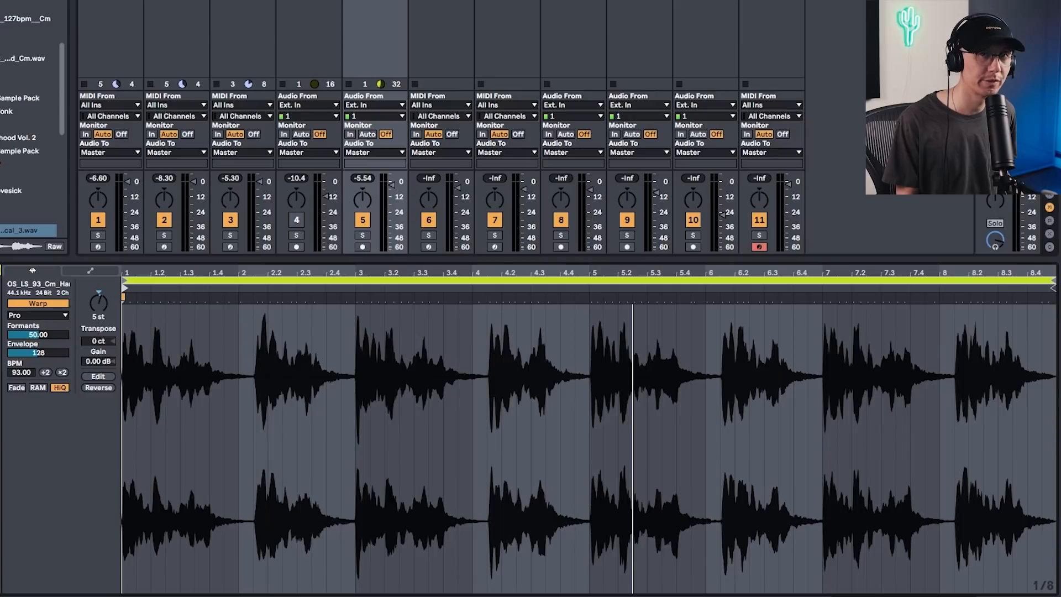
# - Reactivate track 4 and listen to both vocals together with the drums
pyautogui.press('space')
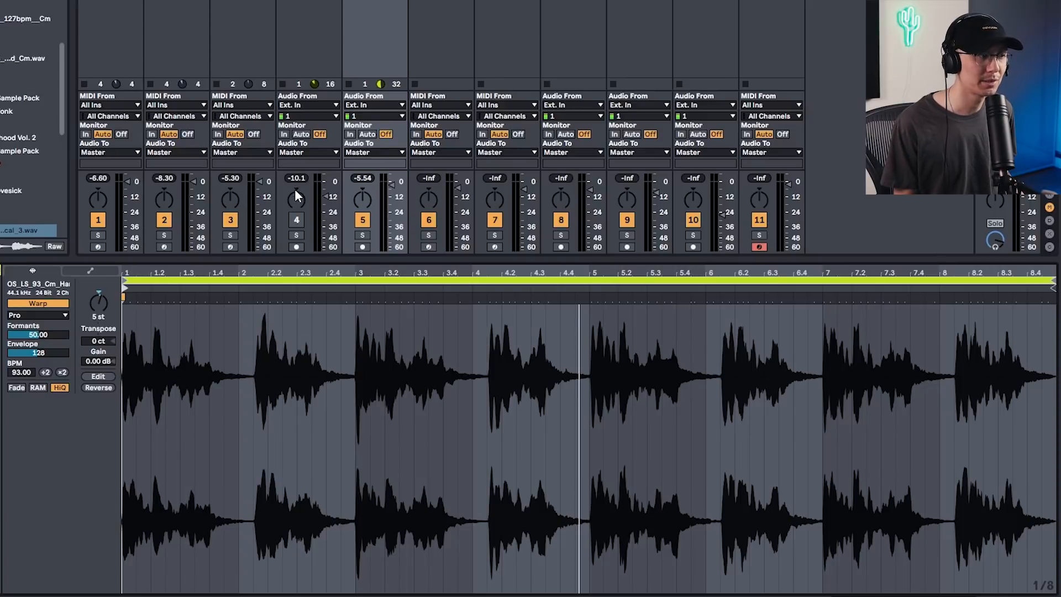
pyautogui.click(296, 219)
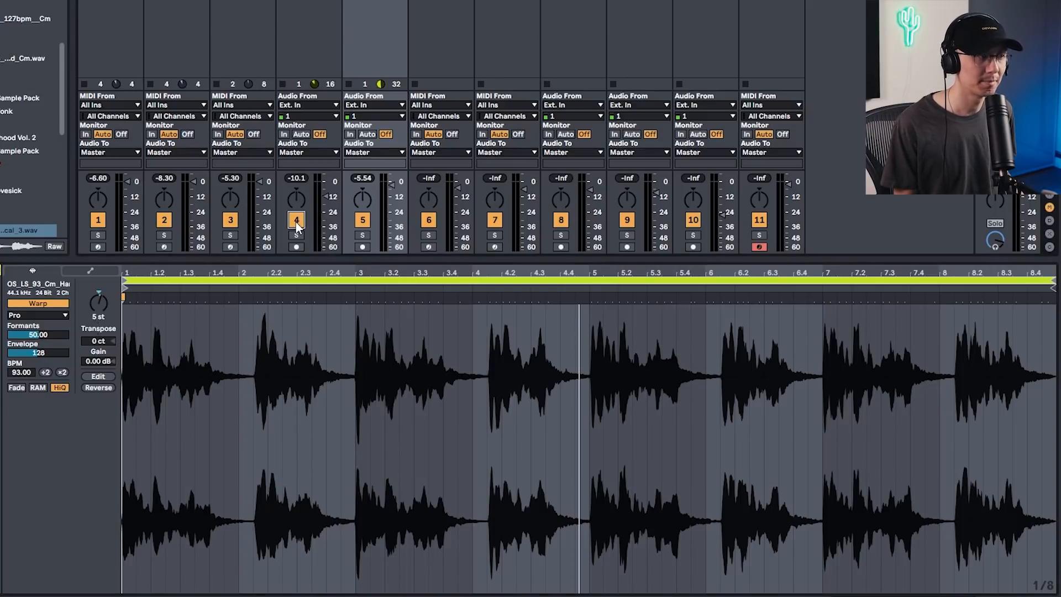
pyautogui.press('space')
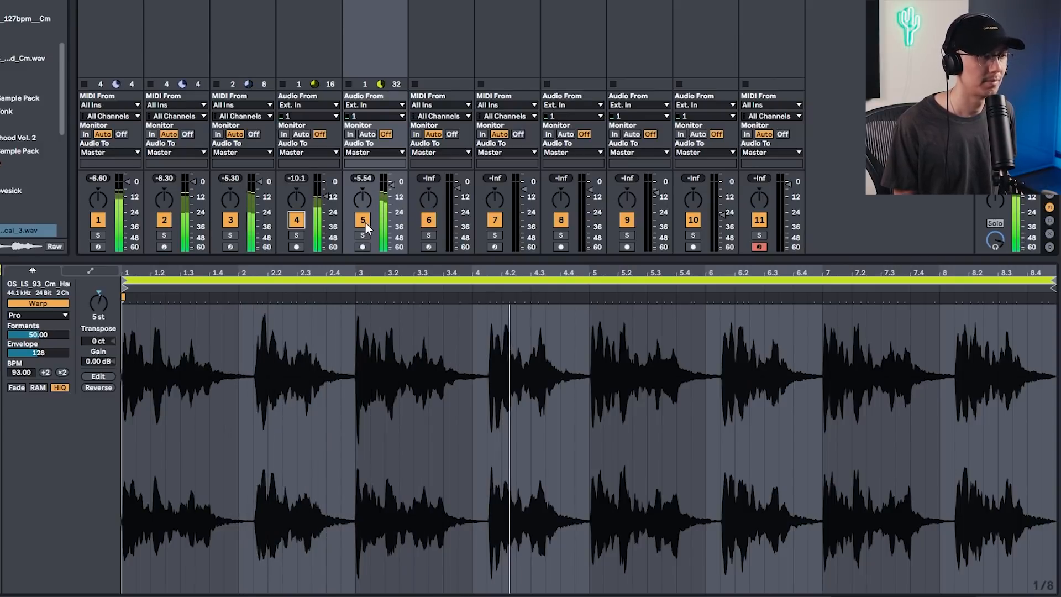
pyautogui.press('space')
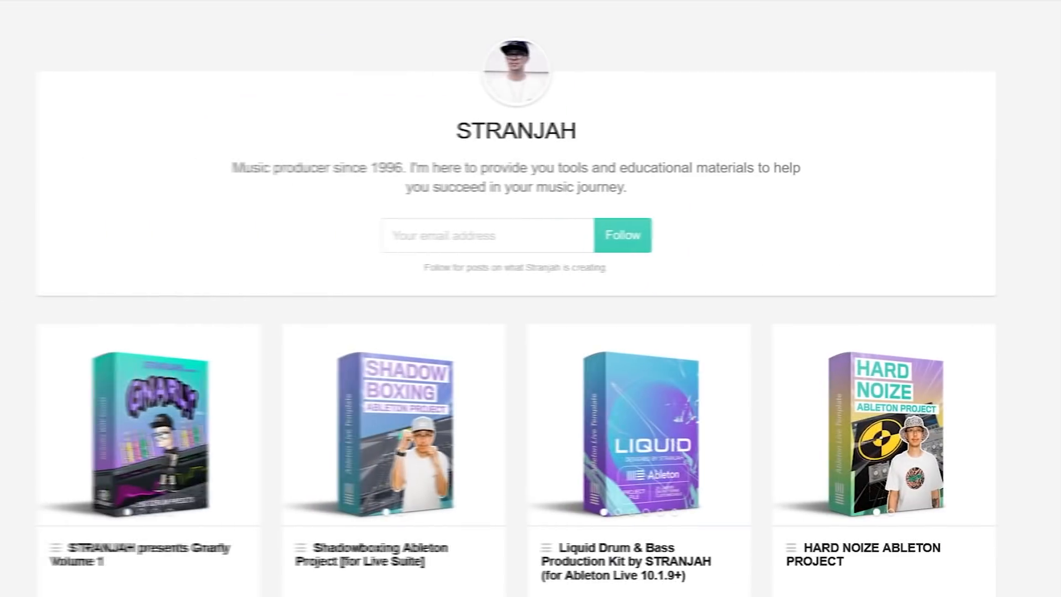
pyautogui.scroll(-5, 530, 299)
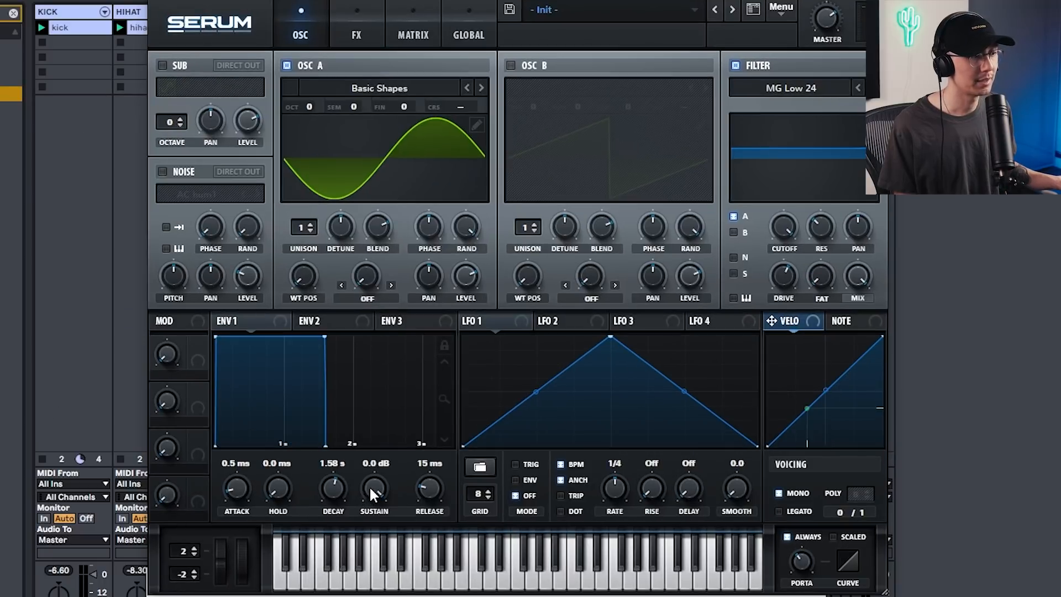
# - Lower the Env 1 sustain of the Basic Shapes sine patch in Serum
pyautogui.moveTo(373, 485); pyautogui.dragTo(373, 530)
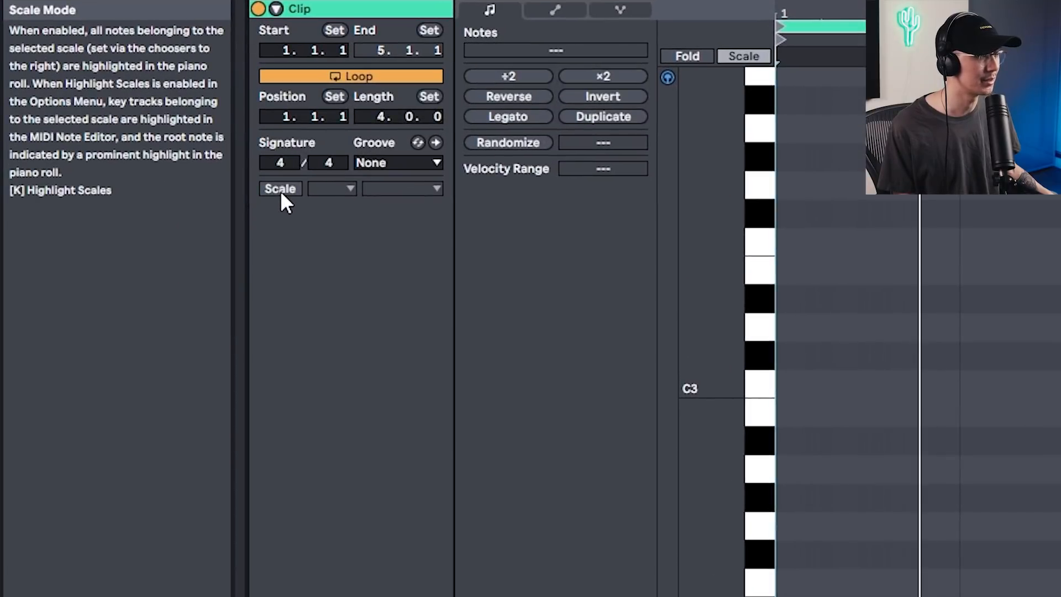
# - Enable Scale mode on the empty MIDI clip and set the scale to F Minor
pyautogui.click(281, 189)
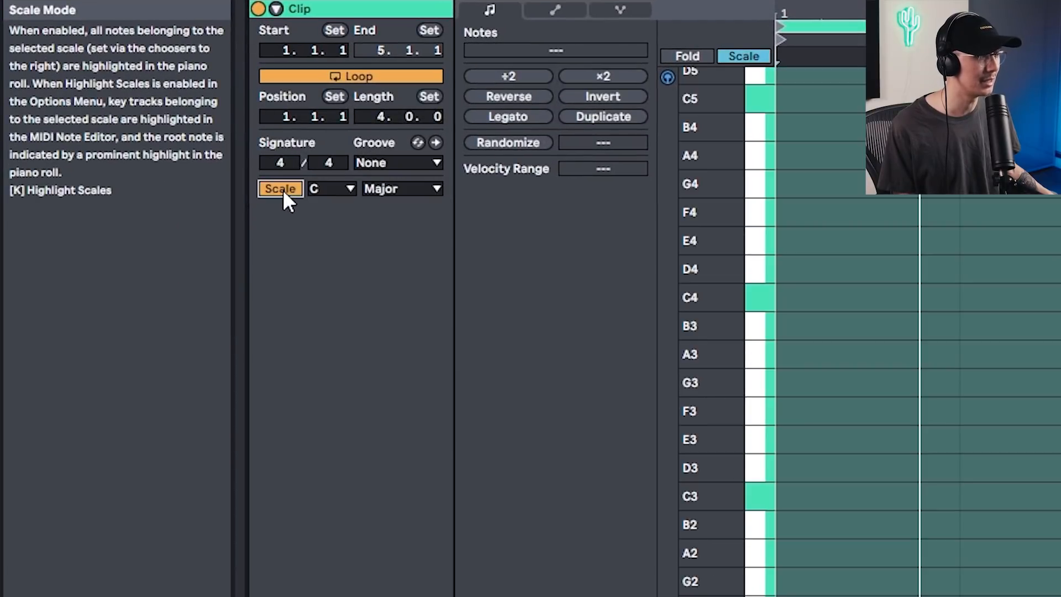
pyautogui.click(336, 190)
pyautogui.click(323, 296)
pyautogui.click(388, 189)
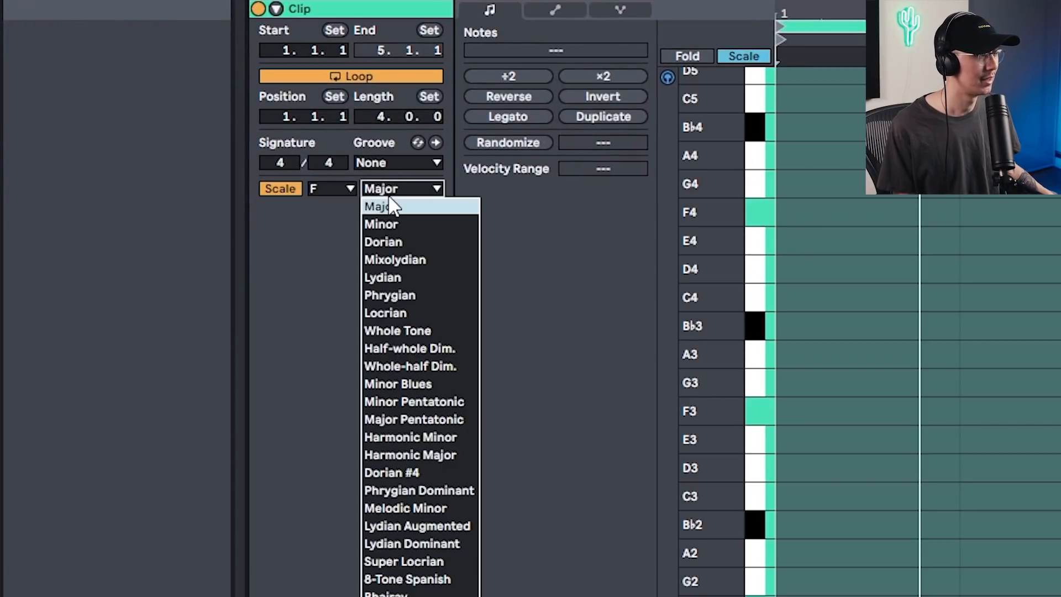
pyautogui.click(402, 225)
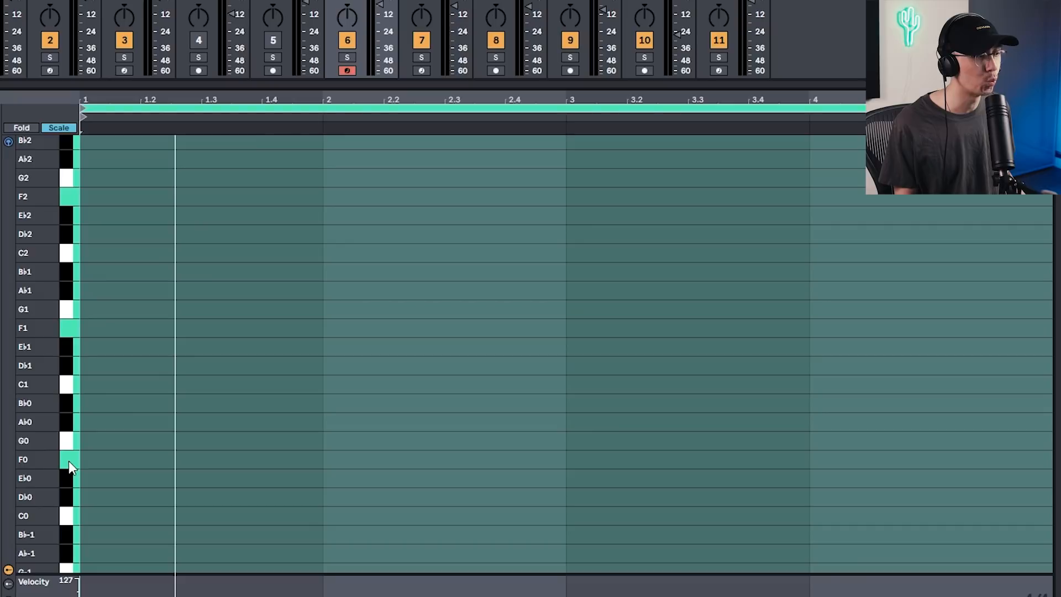
# - Draw one-bar bass notes F0, C1 and D♭1, fill bar 4 with half-bar A♭0 and G0, and solo track 6
pyautogui.click(115, 458)
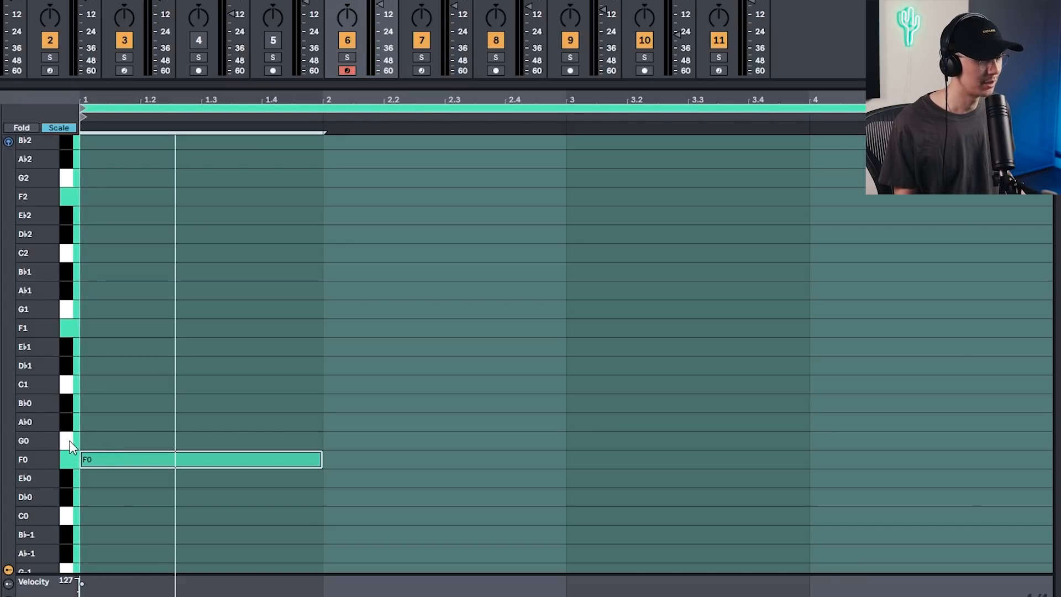
pyautogui.click(356, 381)
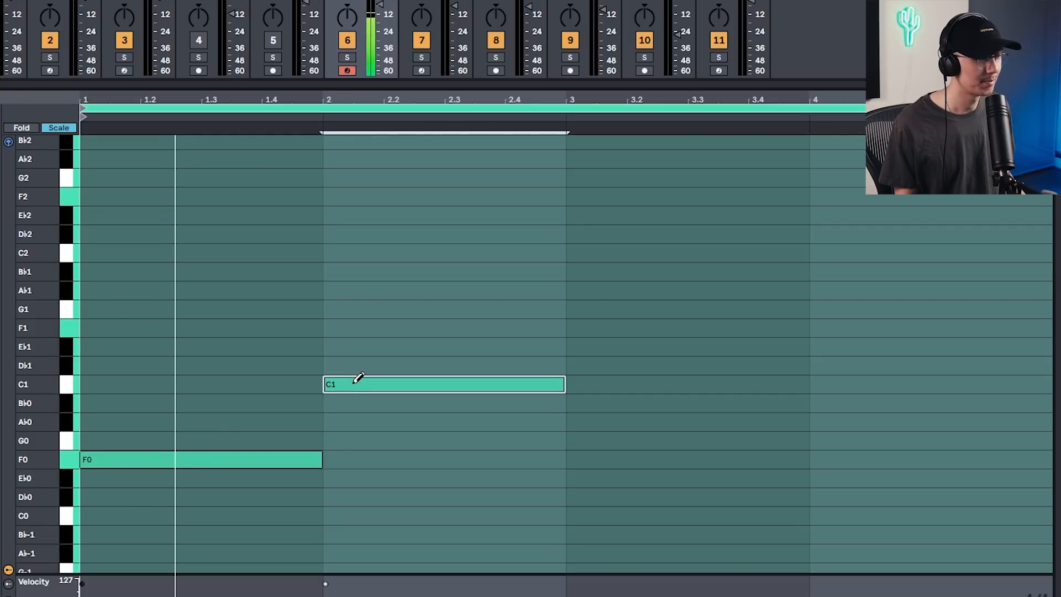
pyautogui.click(610, 363)
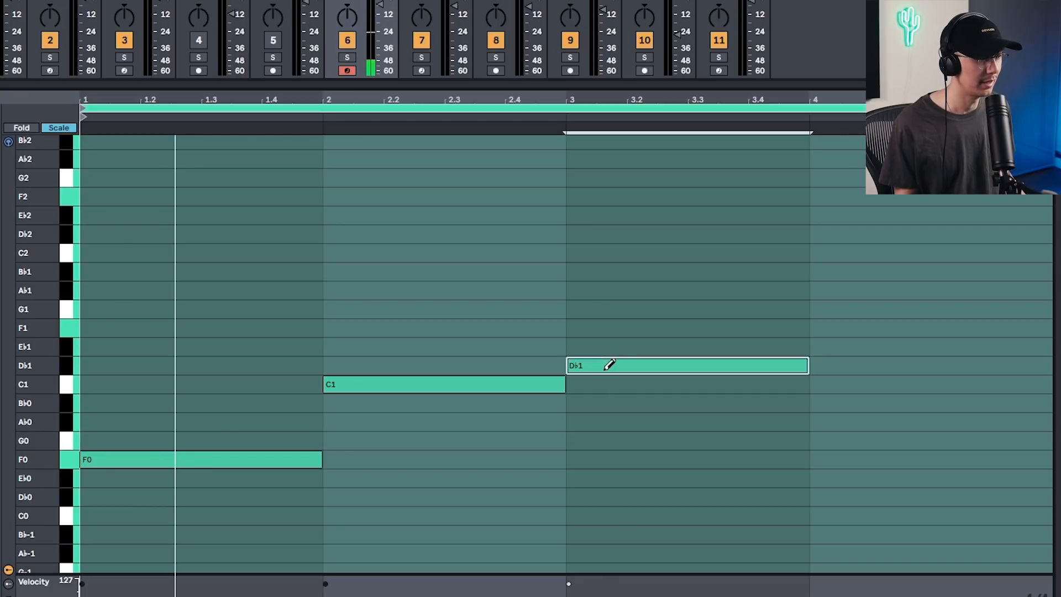
pyautogui.click(851, 418)
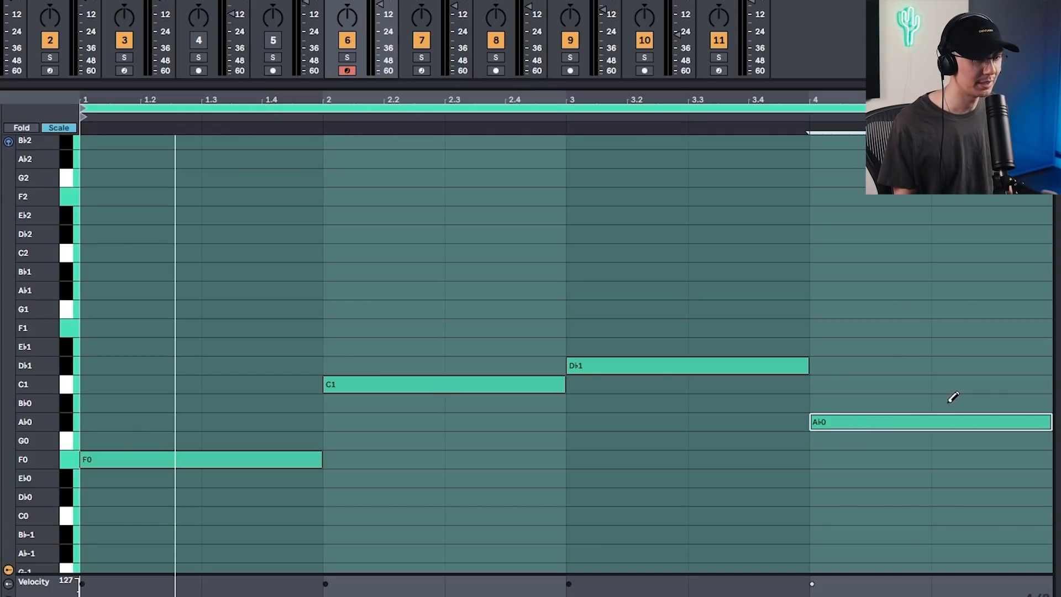
pyautogui.click(964, 440)
pyautogui.moveTo(1048, 418); pyautogui.dragTo(929, 421)
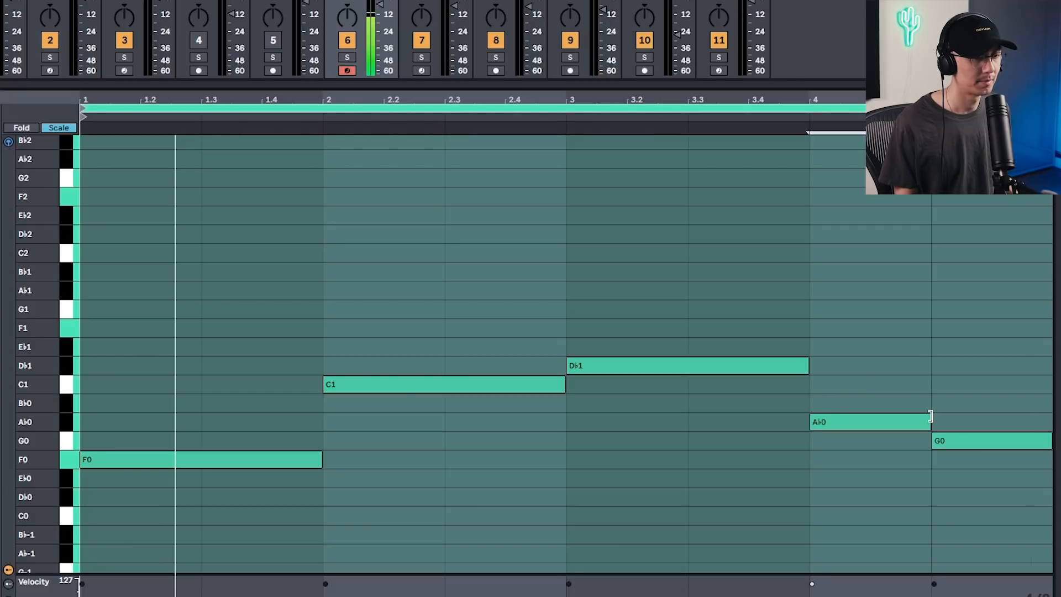
pyautogui.click(347, 57)
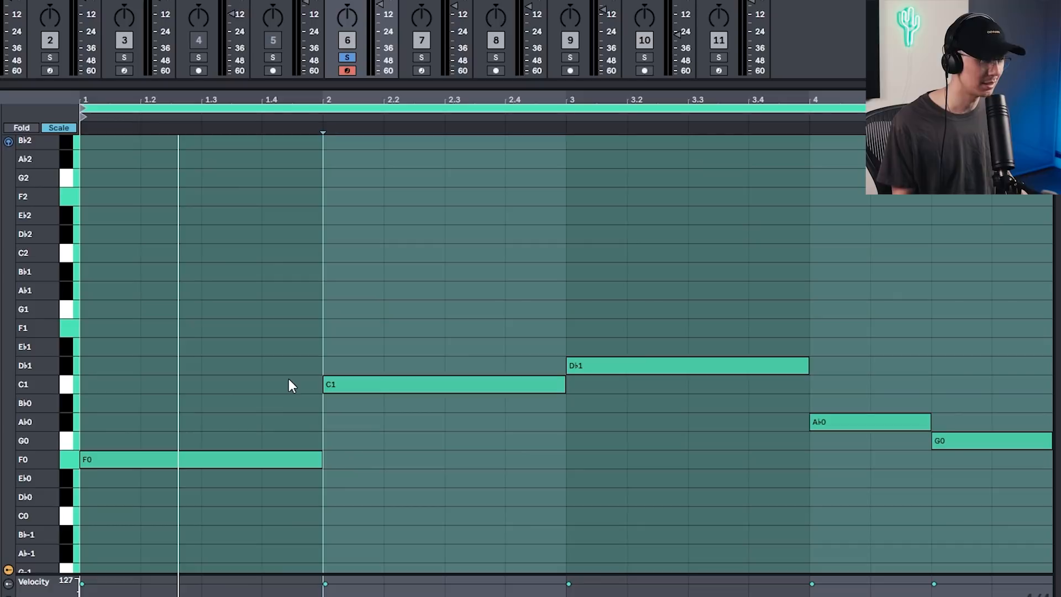
# - Chop every bass note into one-beat notes of the same pitch across all four bars and play the clip
pyautogui.click(117, 456)
pyautogui.moveTo(117, 455); pyautogui.dragTo(292, 457)
pyautogui.click(348, 383)
pyautogui.moveTo(348, 383); pyautogui.dragTo(533, 382)
pyautogui.click(593, 366)
pyautogui.moveTo(594, 365); pyautogui.dragTo(782, 365)
pyautogui.click(837, 421)
pyautogui.moveTo(837, 421); pyautogui.dragTo(898, 423)
pyautogui.click(958, 440)
pyautogui.moveTo(959, 441); pyautogui.dragTo(999, 440)
pyautogui.press('space')
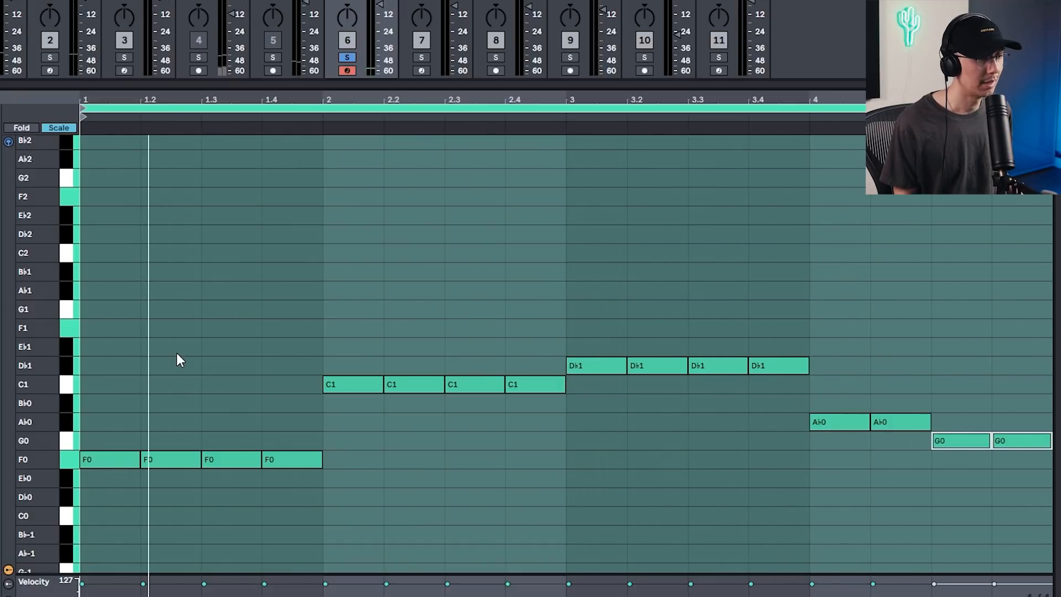
# - Halve all the bass notes into eighth notes, raise every second one an octave, and listen to the pattern
pyautogui.hotkey('ctrl', 'a')
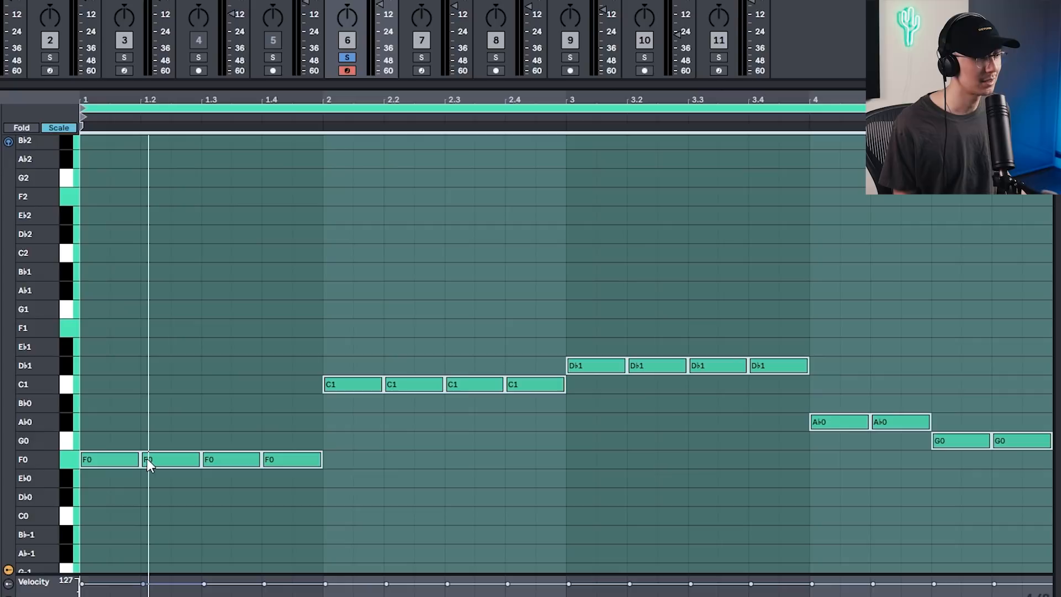
pyautogui.moveTo(137, 457); pyautogui.dragTo(117, 459)
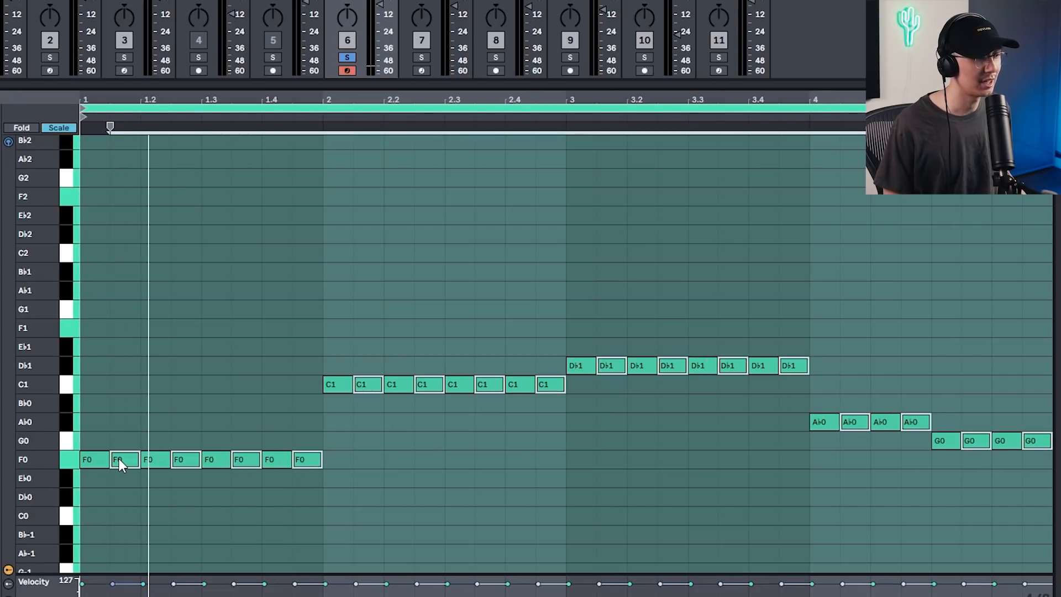
pyautogui.hotkey('shift', 'Up')
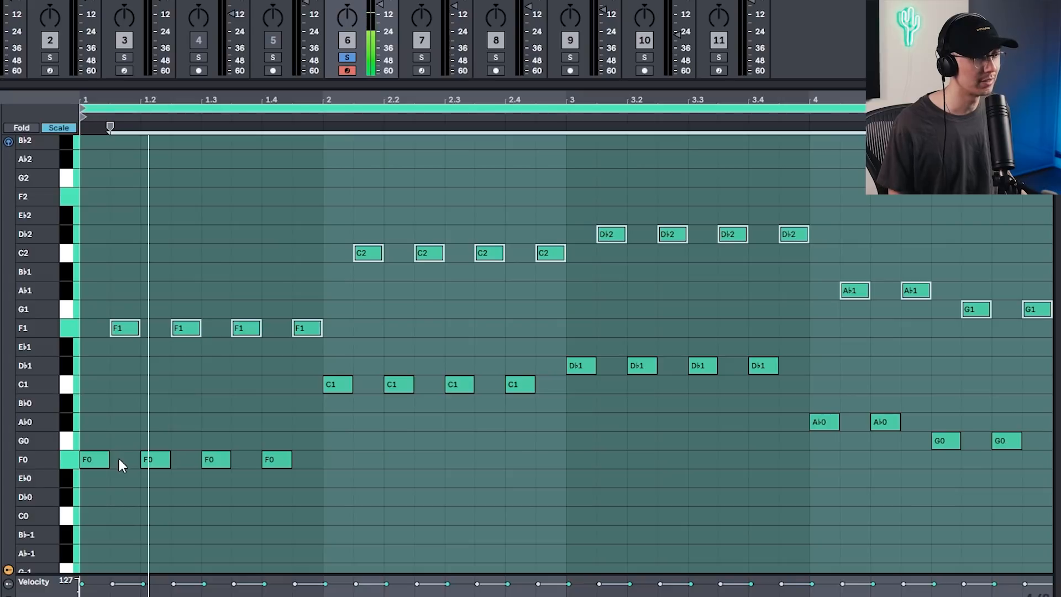
pyautogui.click(125, 408)
pyautogui.press('space')
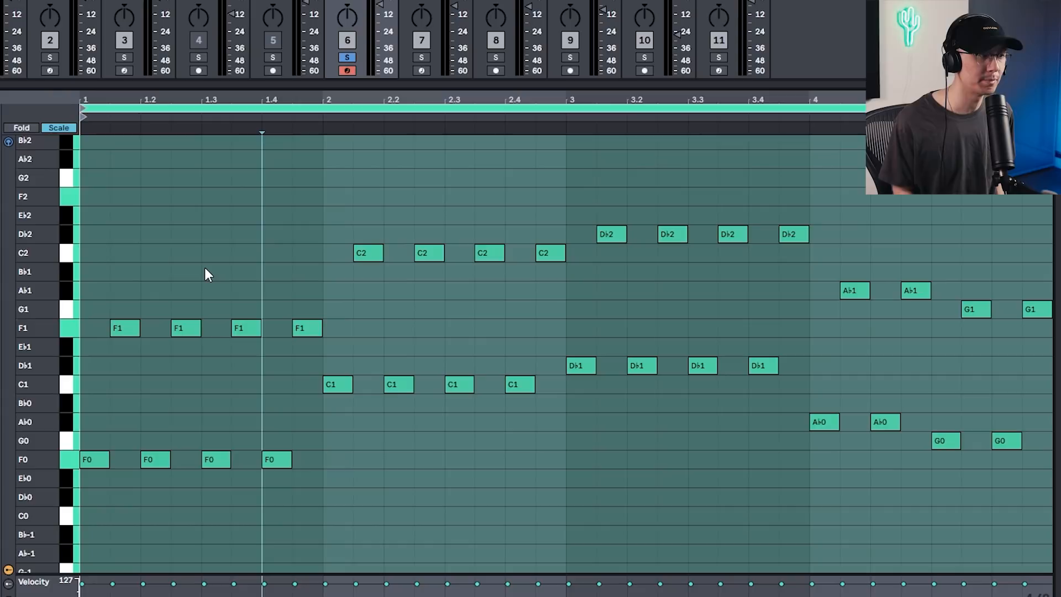
# - Delete the first two upper-octave notes in each of the four bars of the bassline
pyautogui.click(205, 267)
pyautogui.moveTo(205, 269); pyautogui.dragTo(27, 355)
pyautogui.press('Delete')
pyautogui.moveTo(469, 212); pyautogui.dragTo(330, 273)
pyautogui.press('Delete')
pyautogui.moveTo(599, 190); pyautogui.dragTo(686, 270)
pyautogui.press('Delete')
pyautogui.moveTo(839, 216); pyautogui.dragTo(904, 315)
pyautogui.press('Delete')
# - Lengthen the first two low notes in each bar to a full beat and play the bassline
pyautogui.moveTo(166, 383); pyautogui.dragTo(82, 490)
pyautogui.moveTo(339, 345); pyautogui.dragTo(405, 430)
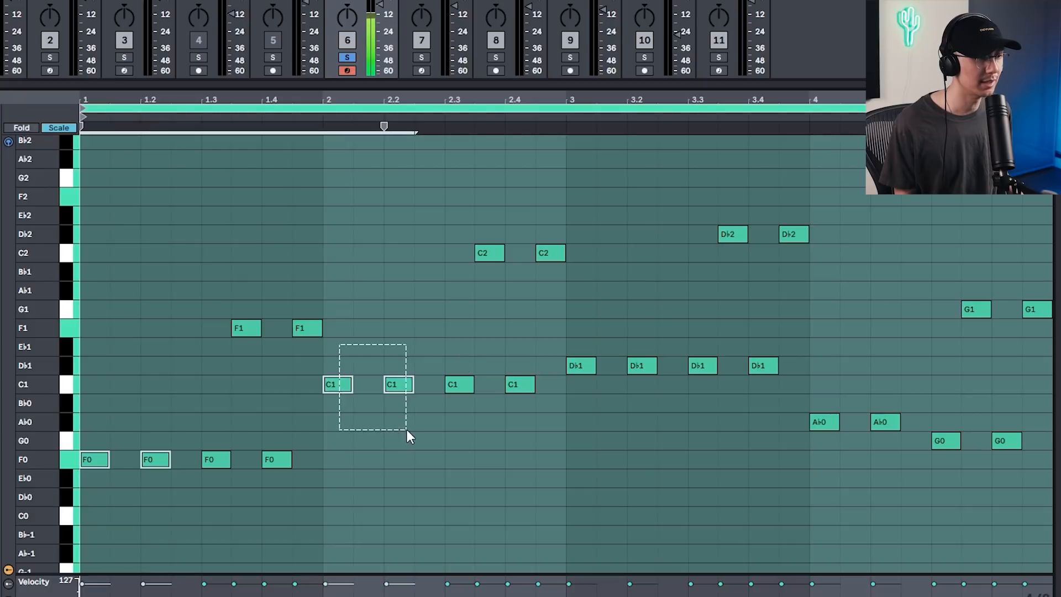
pyautogui.moveTo(567, 327); pyautogui.dragTo(649, 406)
pyautogui.moveTo(823, 384); pyautogui.dragTo(884, 448)
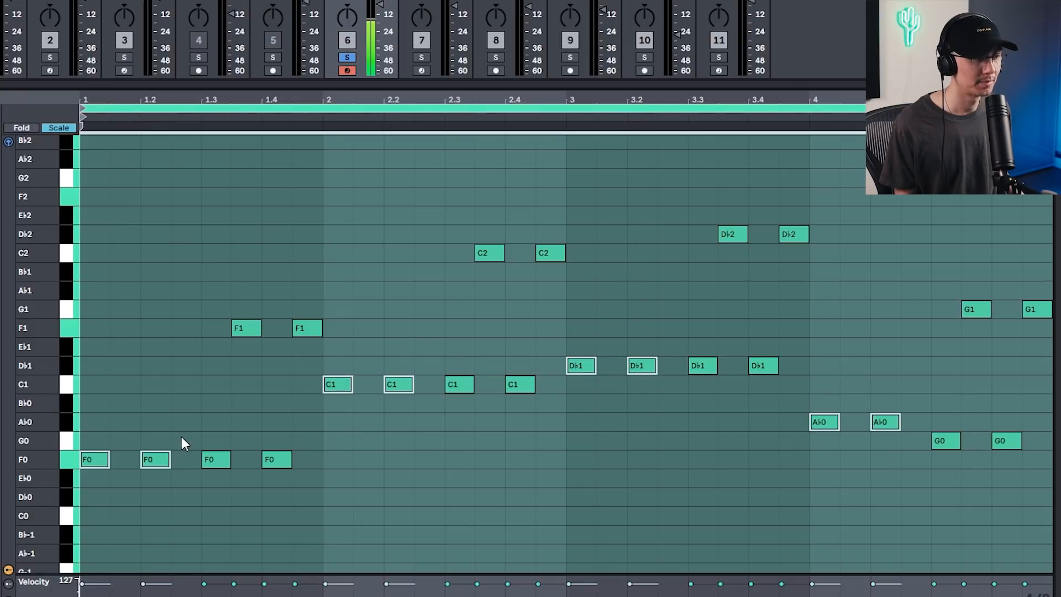
pyautogui.moveTo(169, 459); pyautogui.dragTo(200, 459)
pyautogui.click(789, 298)
pyautogui.press('space')
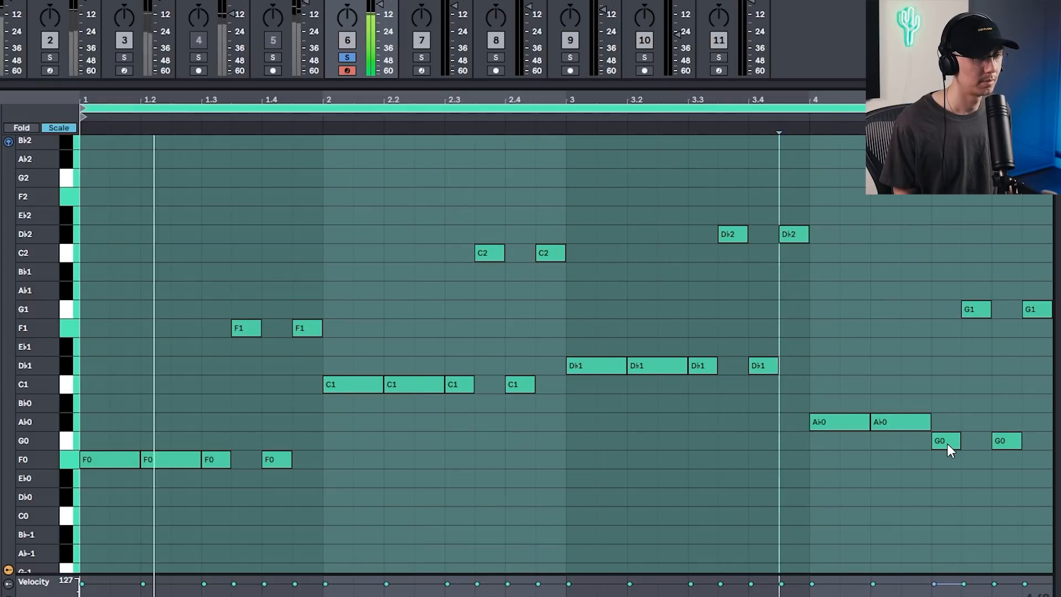
# - Raise the first G0 and G1 notes in bar 4 to A♭0 and A♭1 and listen to the bassline
pyautogui.moveTo(984, 258); pyautogui.dragTo(942, 456)
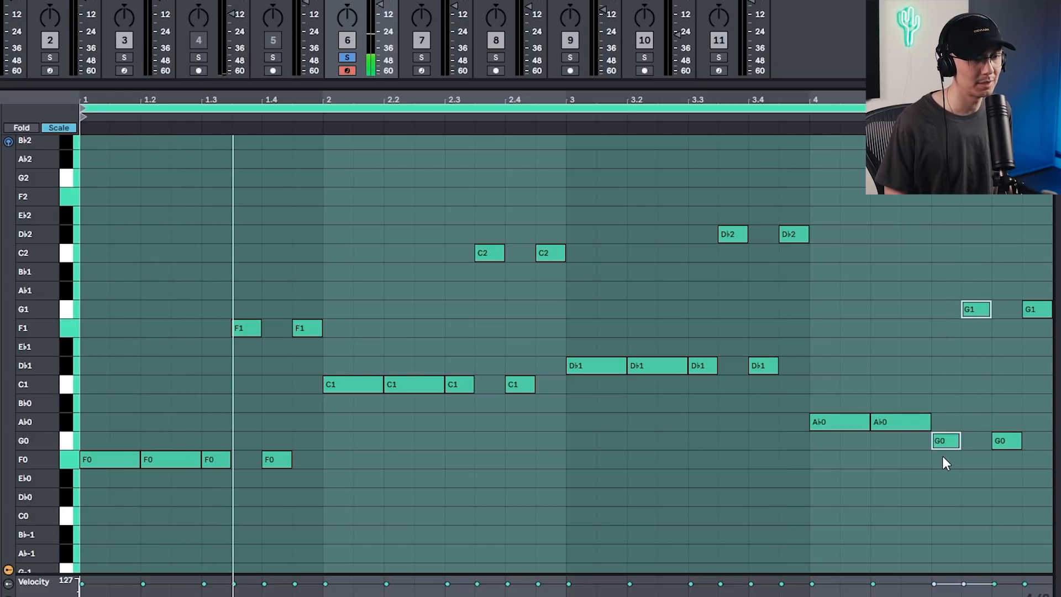
pyautogui.press('Up')
pyautogui.click(900, 379)
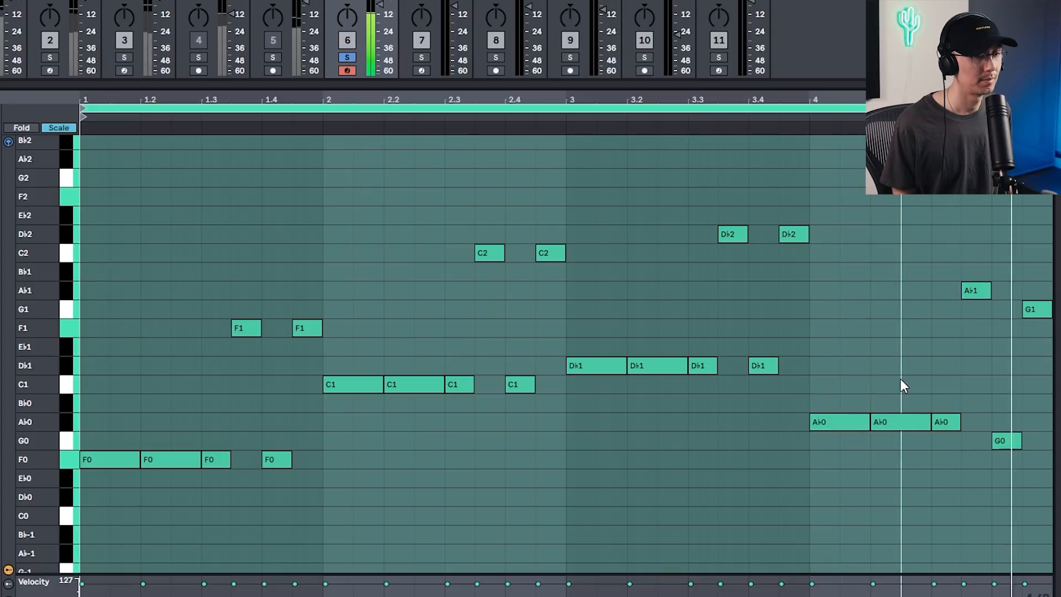
pyautogui.press('space')
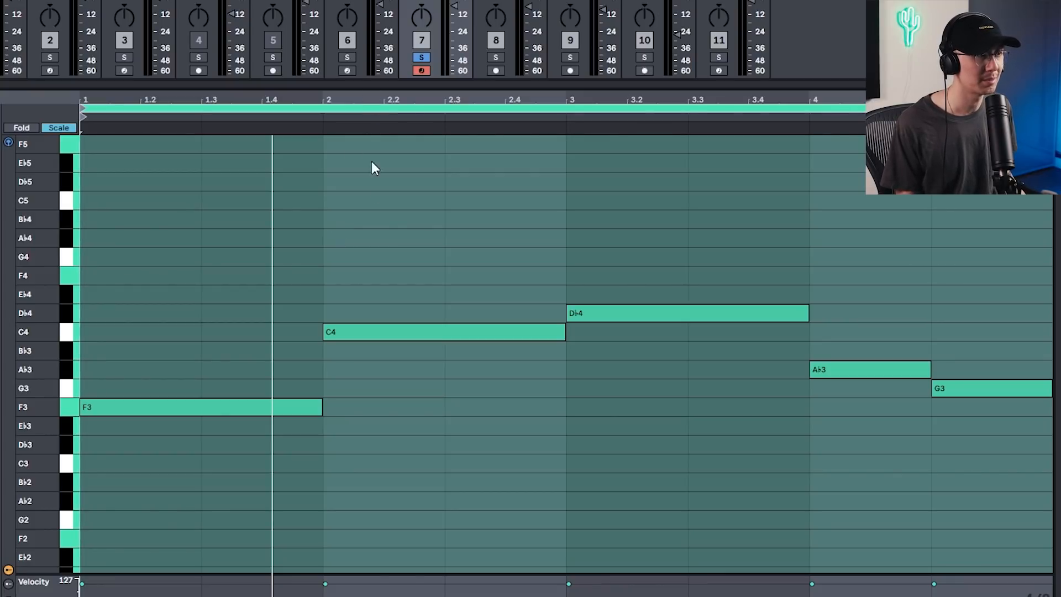
# - Stop playback, audition the F minor chord tones, and stack A♭3 and C4 above the F3 note in bar 1
pyautogui.press('space')
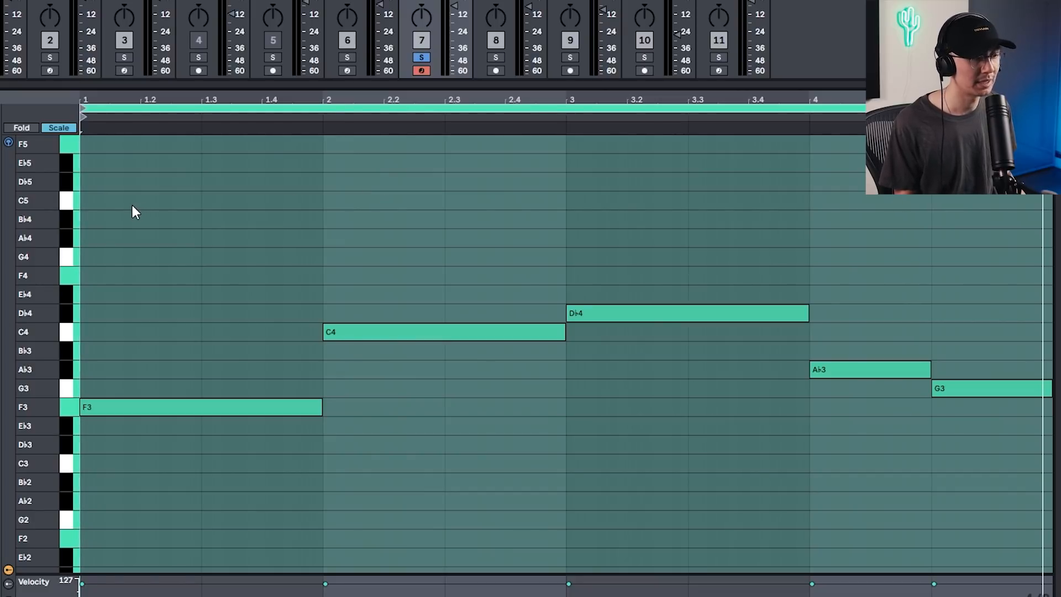
pyautogui.click(74, 409)
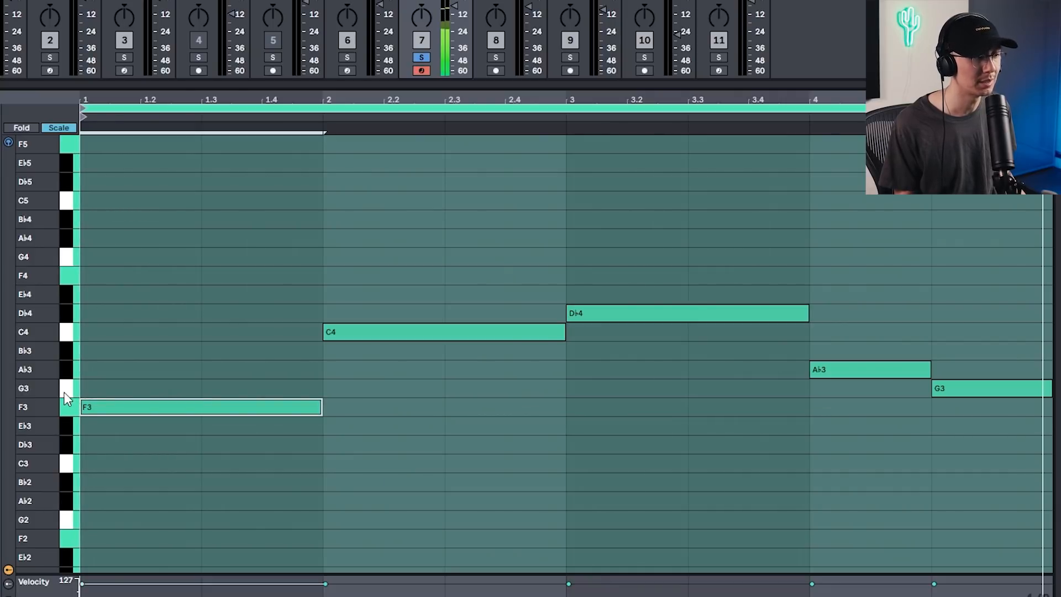
pyautogui.click(70, 374)
pyautogui.click(70, 332)
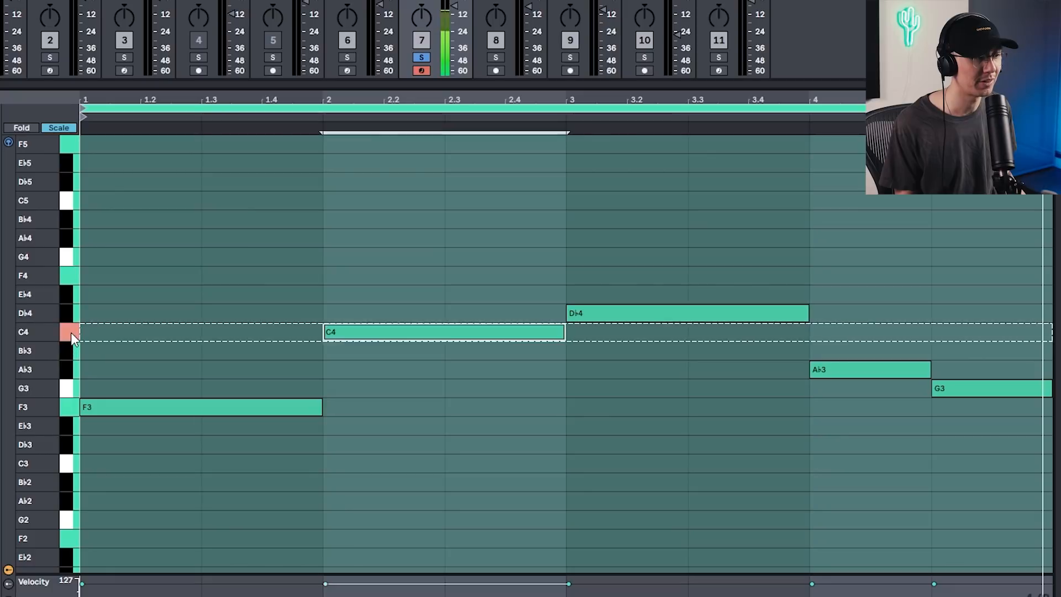
pyautogui.press('b')
pyautogui.click(119, 369)
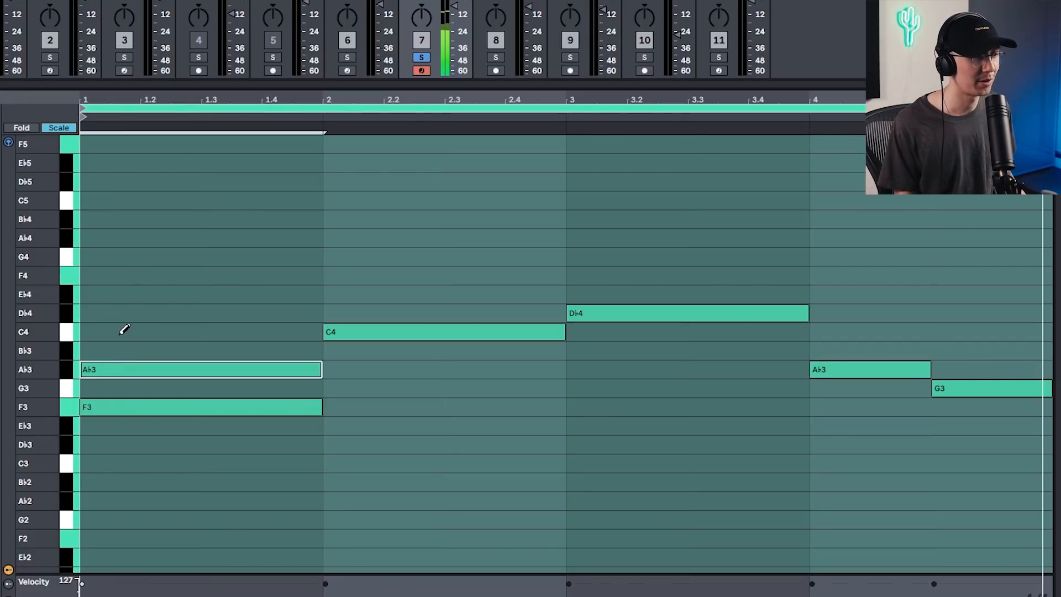
pyautogui.click(120, 331)
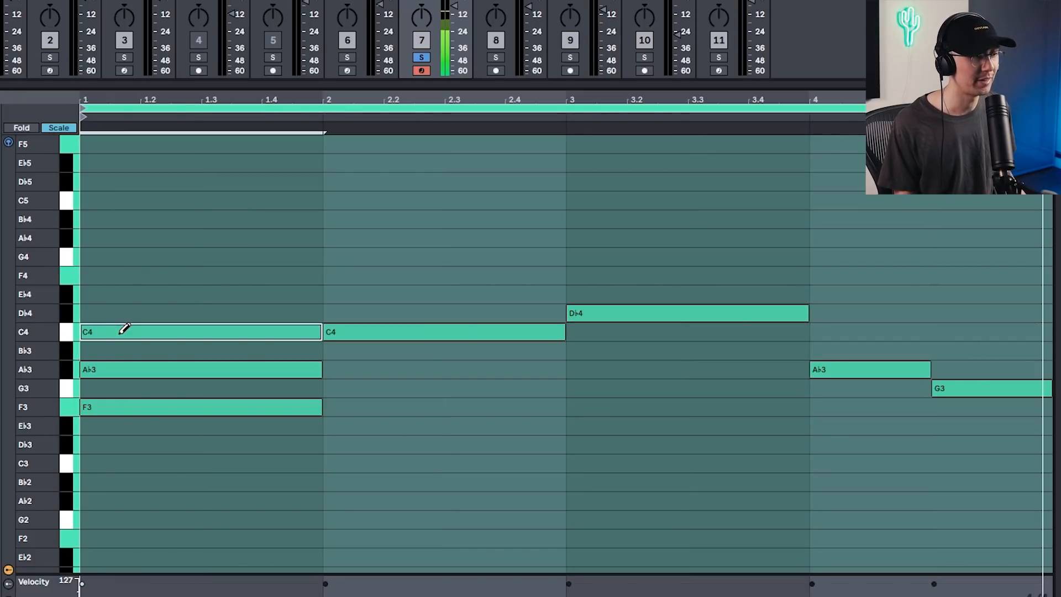
# - Stack E♭4 and G4 above the C4 root in bar 2, and F4 and A♭4 above the D♭4 root in bar 3
pyautogui.click(369, 292)
pyautogui.click(366, 252)
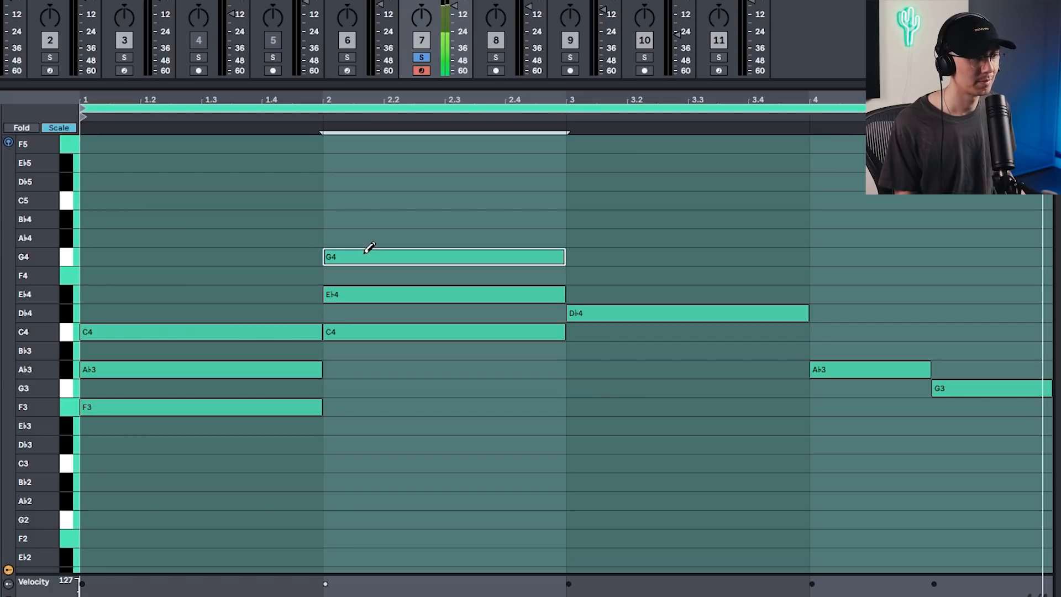
pyautogui.click(598, 273)
pyautogui.click(599, 238)
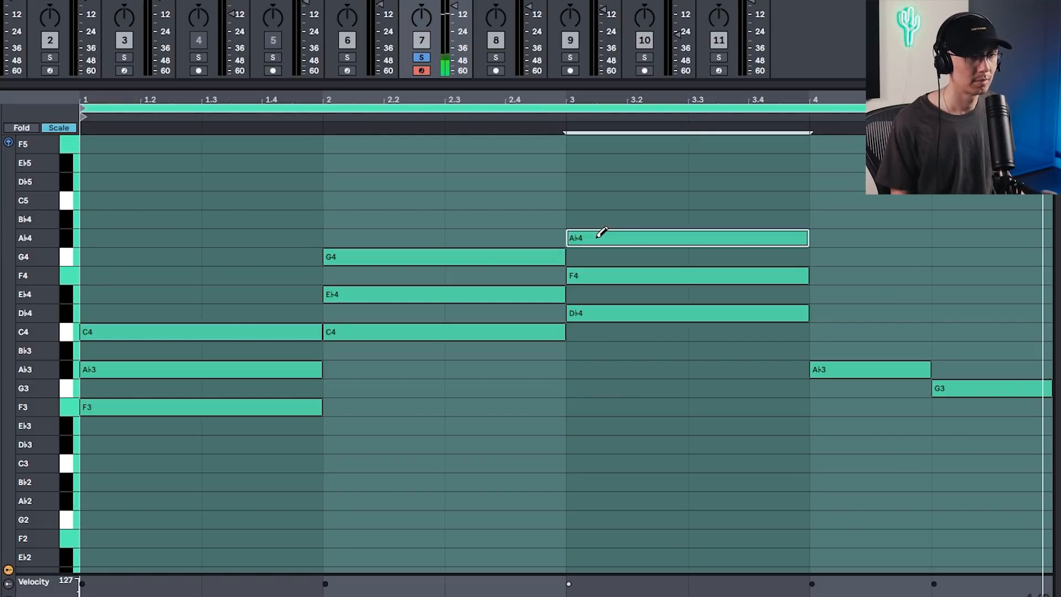
# - In bar 4, add C4 and E♭4 above A♭3 and B♭3 and D♭4 above G3, and play the chords
pyautogui.click(845, 331)
pyautogui.click(848, 294)
pyautogui.click(968, 350)
pyautogui.click(969, 310)
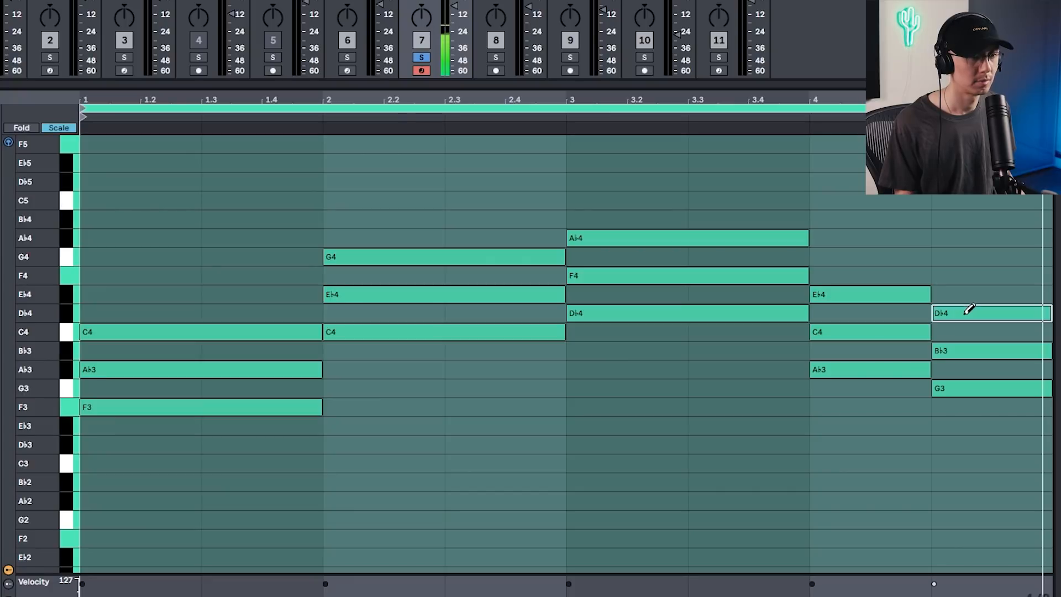
pyautogui.press('space')
pyautogui.press('b')
pyautogui.click(649, 429)
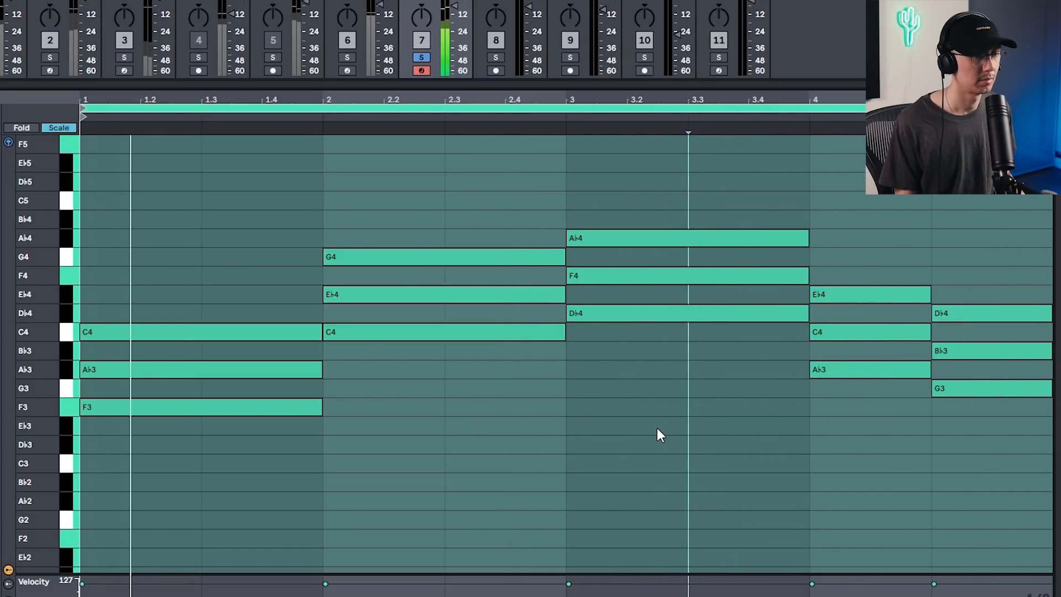
pyautogui.press('space')
# - Raise the top note of the last chord in bar 4 to E♭4 and listen to the progression
pyautogui.click(970, 314)
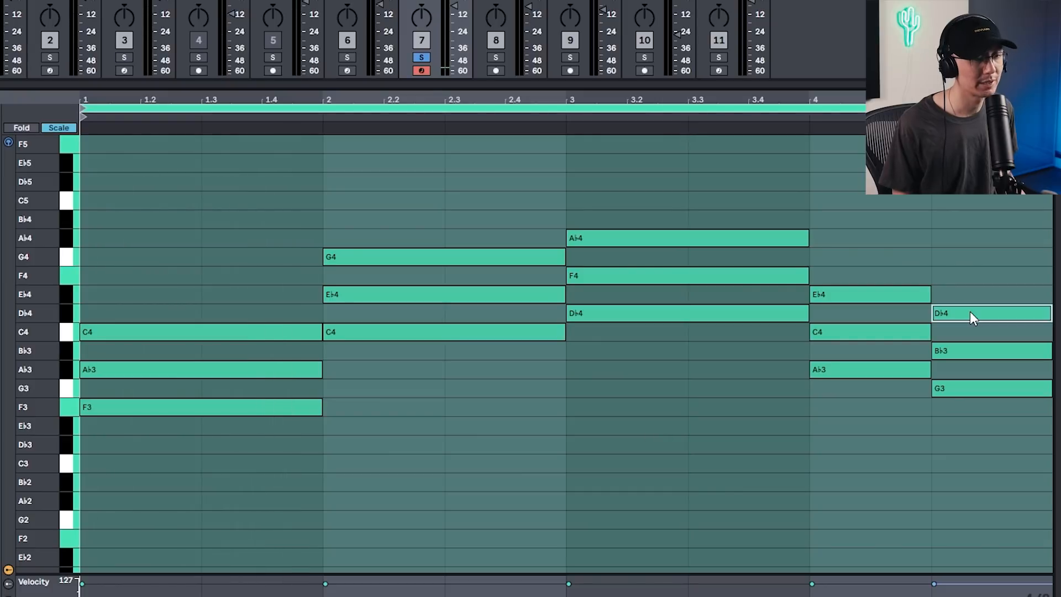
pyautogui.press('Up')
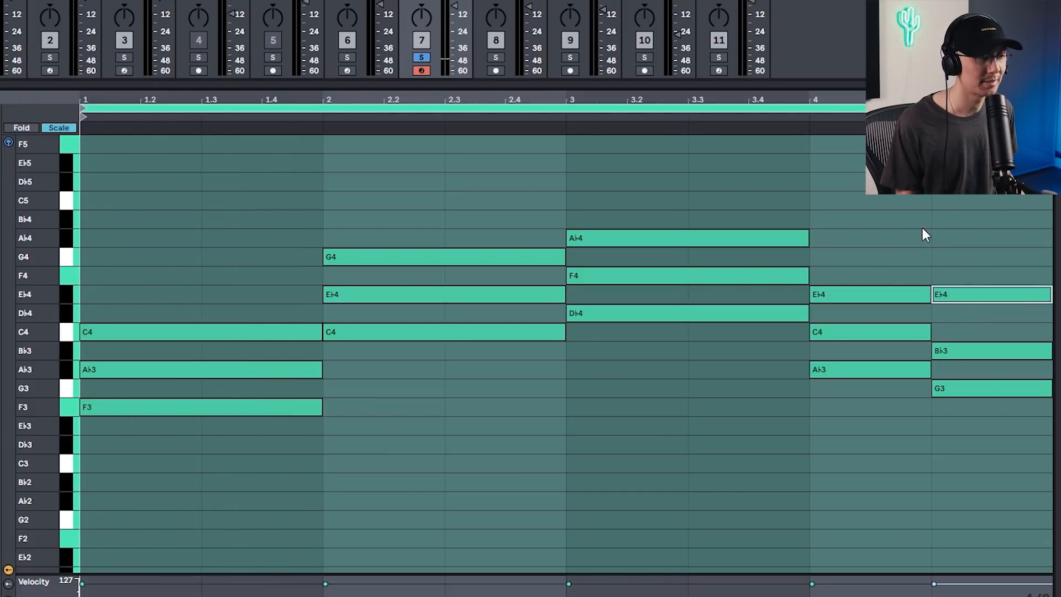
pyautogui.press('space')
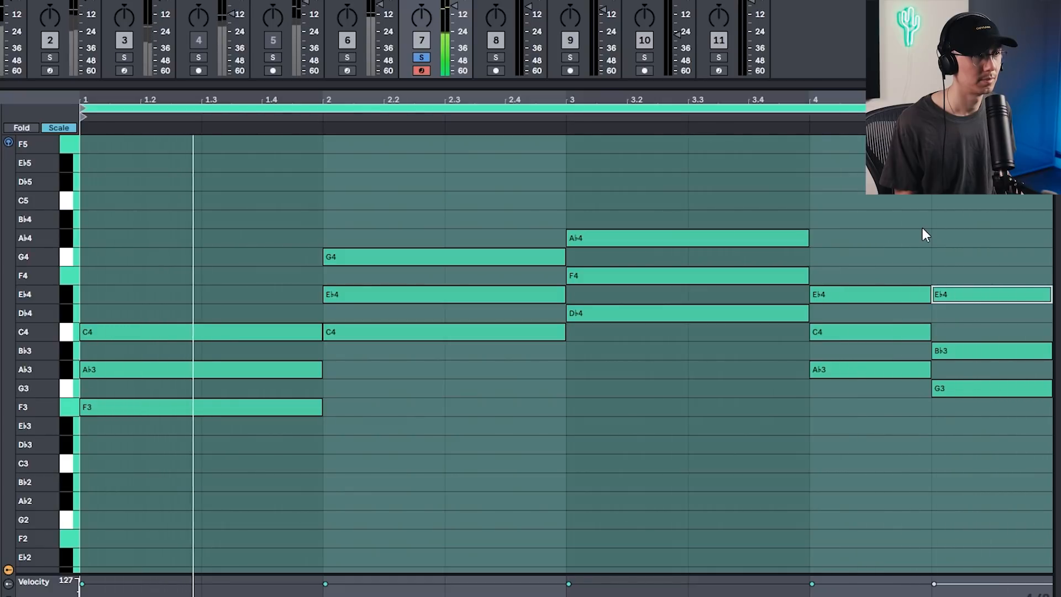
pyautogui.press('space')
# - Transpose all chord notes in bars 2 and 3 down one octave
pyautogui.click(424, 170)
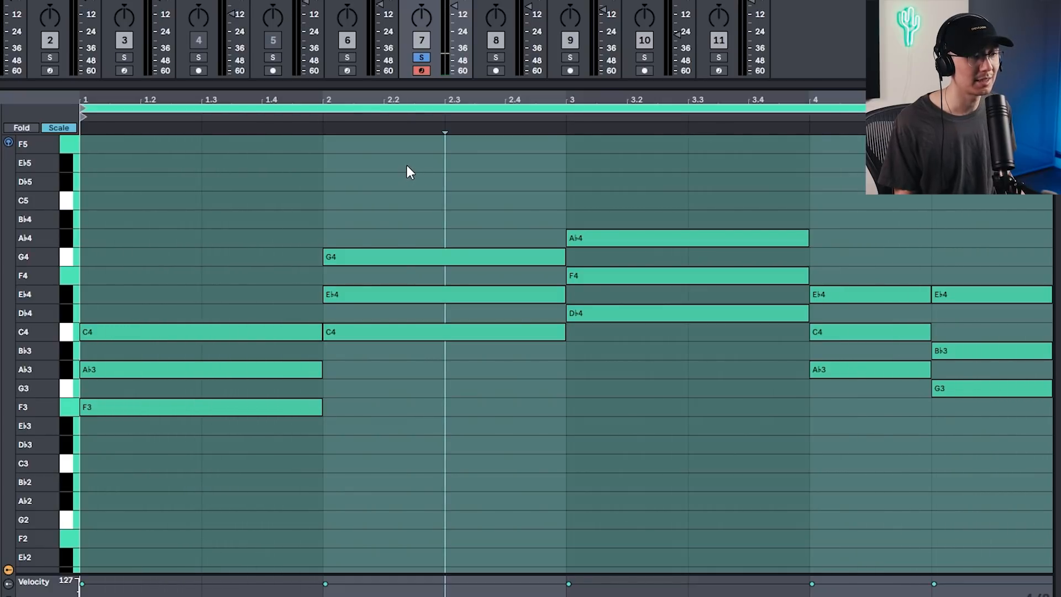
pyautogui.moveTo(407, 164); pyautogui.dragTo(687, 389)
pyautogui.hotkey('shift', 'Down')
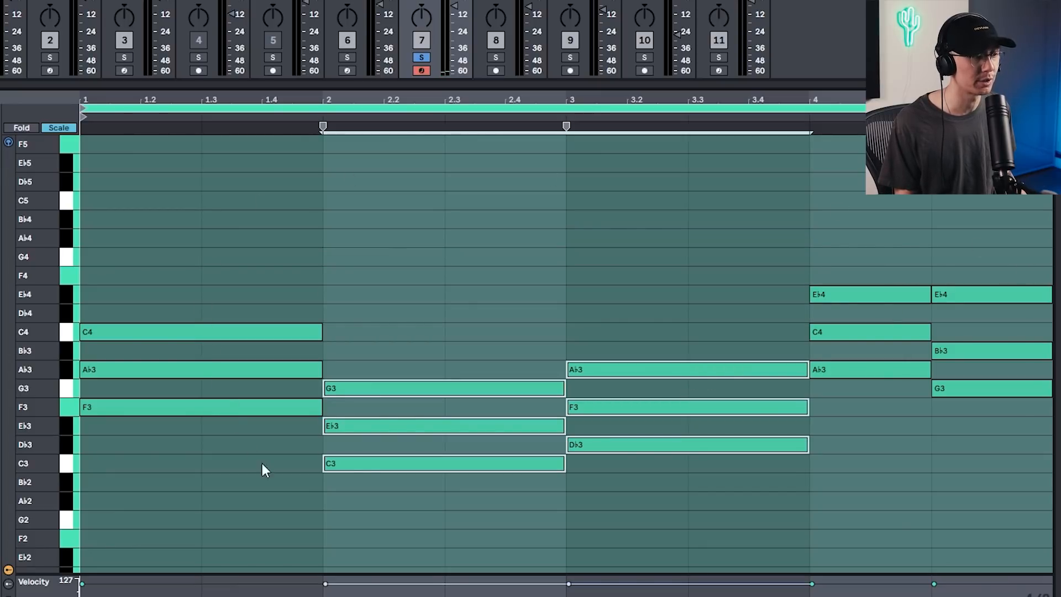
# - Duplicate the root note of all five chords one octave lower, from F2 in bar 1 to G2 in bar 4, and listen
pyautogui.scroll(-3, 184, 424)
pyautogui.click(204, 313)
pyautogui.keyDown('shift'); pyautogui.click(413, 376); pyautogui.keyUp('shift')
pyautogui.keyDown('shift'); pyautogui.click(632, 354); pyautogui.keyUp('shift')
pyautogui.keyDown('shift'); pyautogui.click(817, 275); pyautogui.keyUp('shift')
pyautogui.keyDown('shift'); pyautogui.click(977, 294); pyautogui.keyUp('shift')
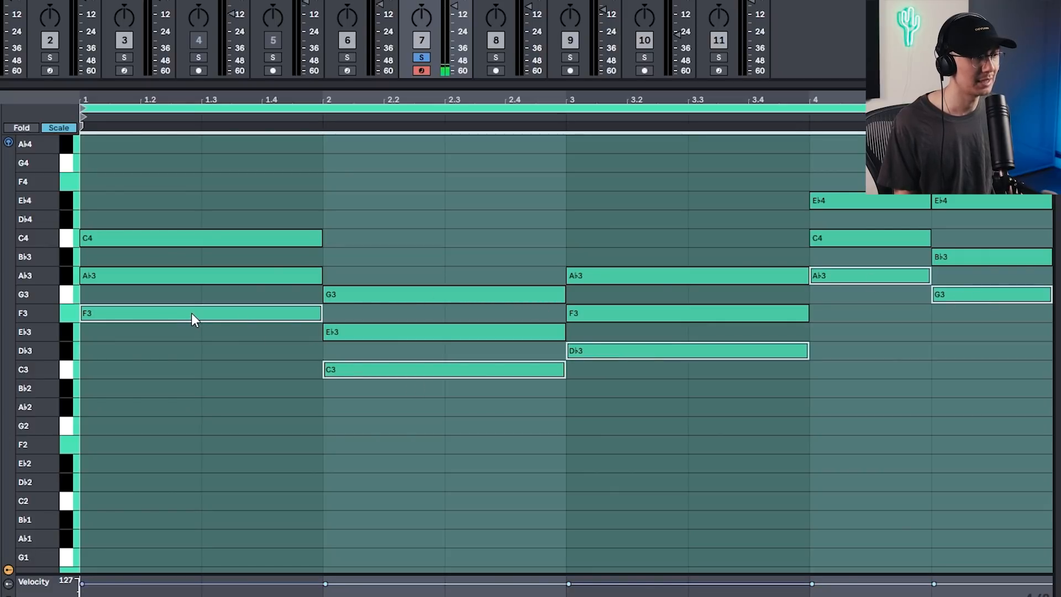
pyautogui.moveTo(191, 313); pyautogui.dragTo(185, 445)
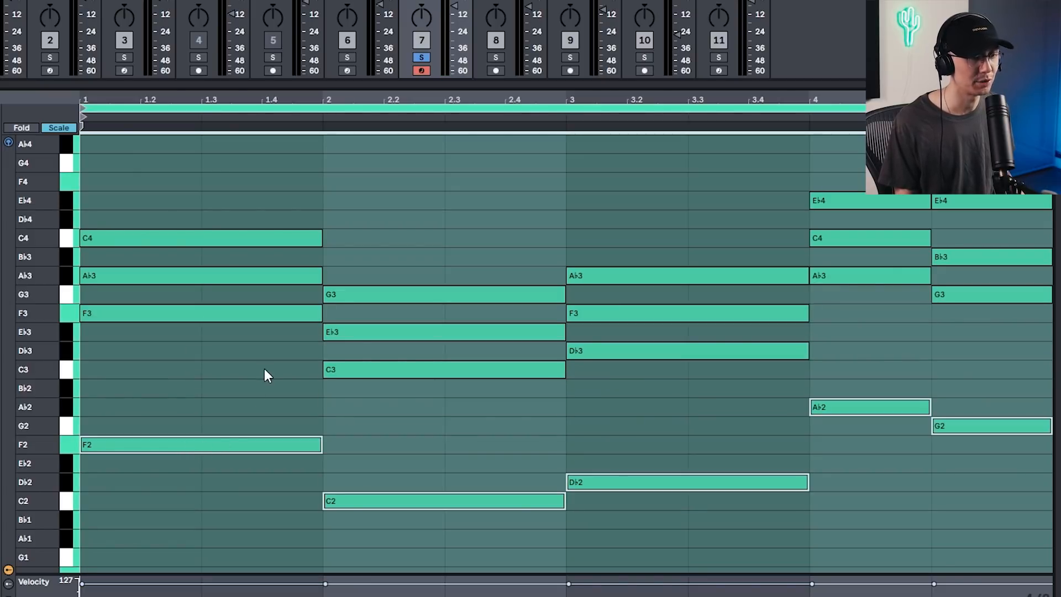
pyautogui.press('space')
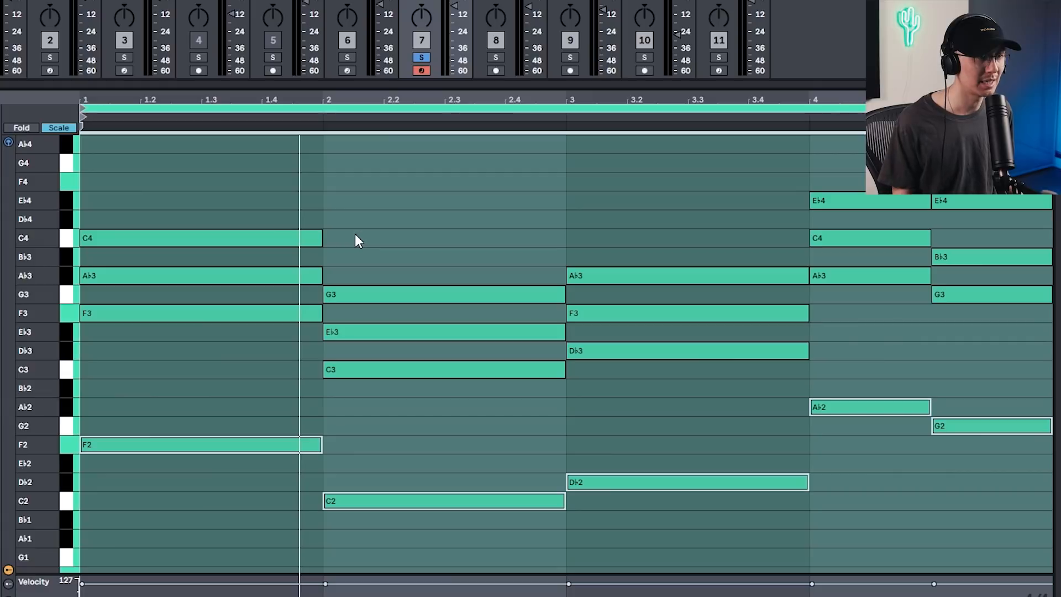
# - Add a C4 note to the chords in bars 2 and 3 and to the last chord of bar 4, and play the progression
pyautogui.click(369, 232)
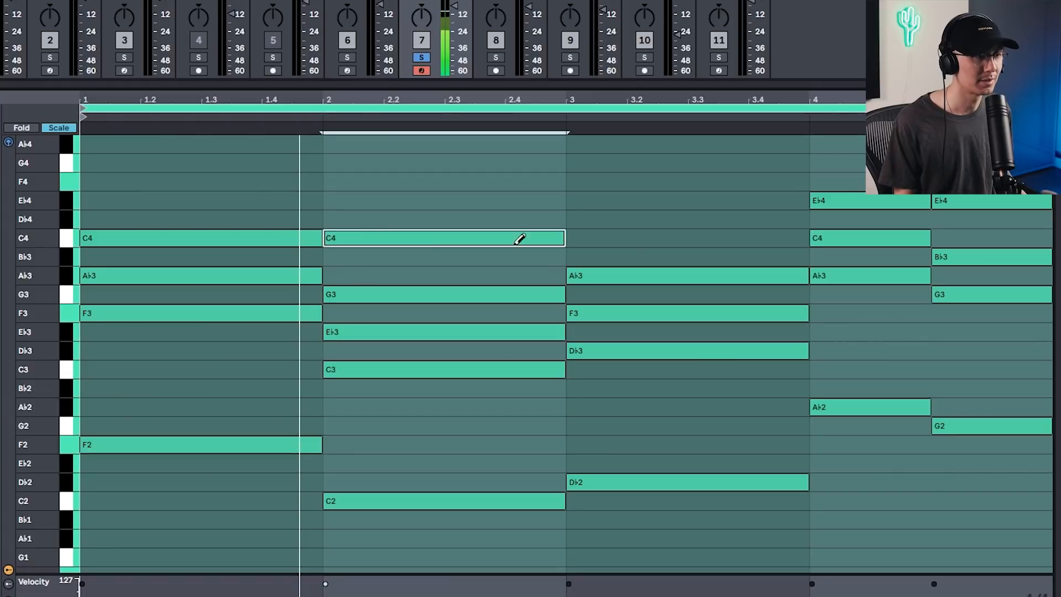
pyautogui.click(640, 239)
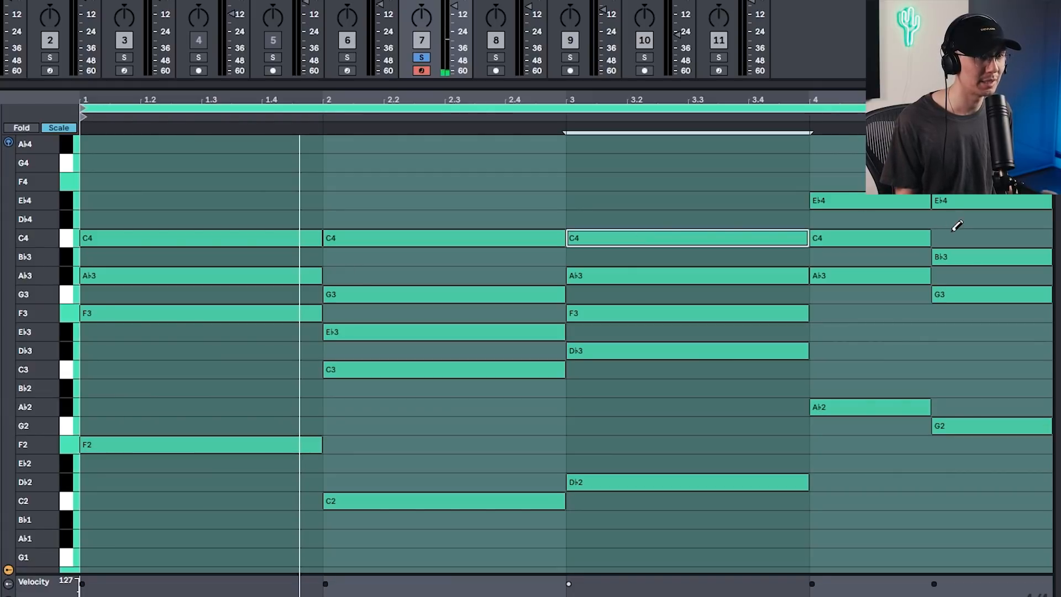
pyautogui.press('b')
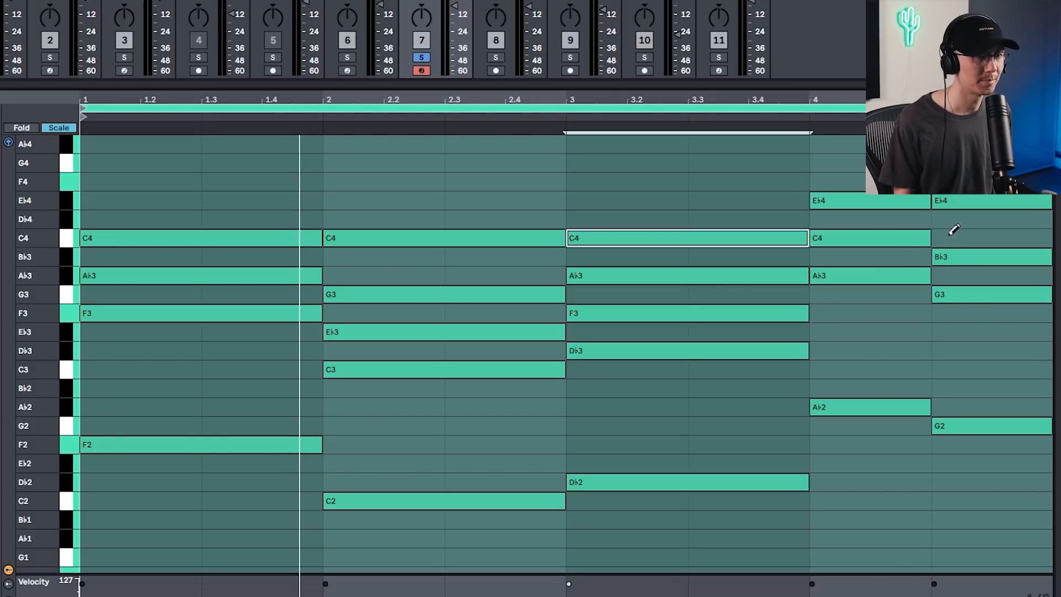
pyautogui.click(965, 234)
pyautogui.press('b')
pyautogui.click(654, 167)
pyautogui.press('space')
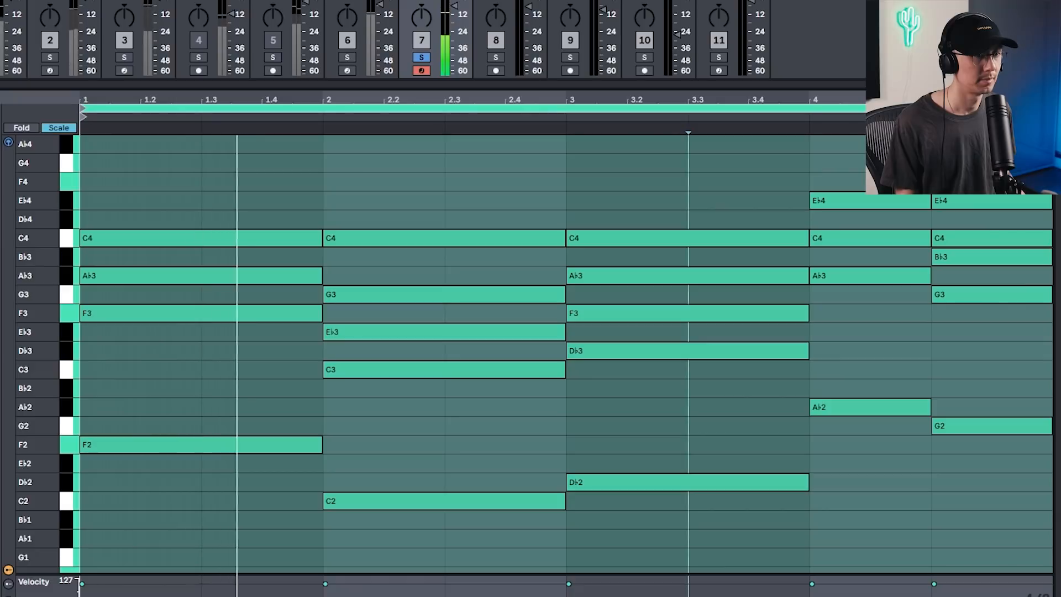
# - Lower both E♭4 notes in bar 4 one octave to E♭3 and listen to the chords
pyautogui.moveTo(895, 180); pyautogui.dragTo(1009, 202)
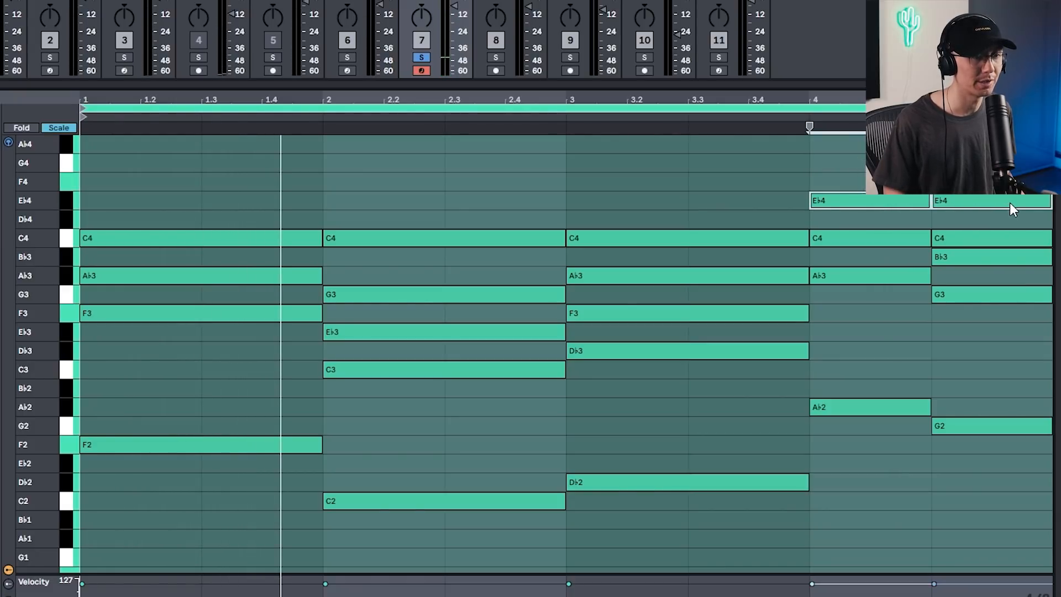
pyautogui.hotkey('shift', 'Down')
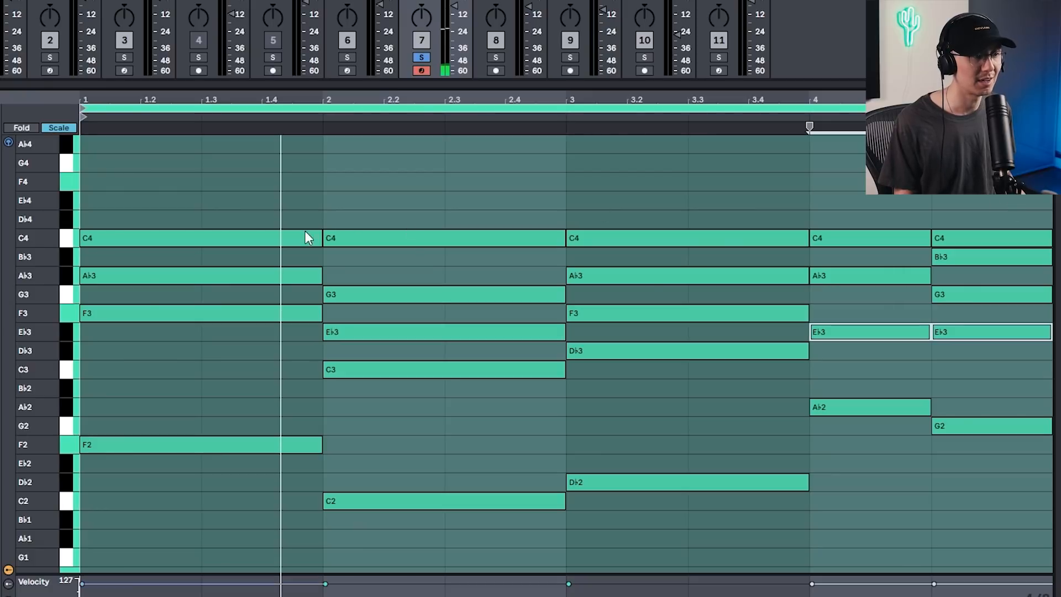
pyautogui.click(826, 175)
pyautogui.press('space')
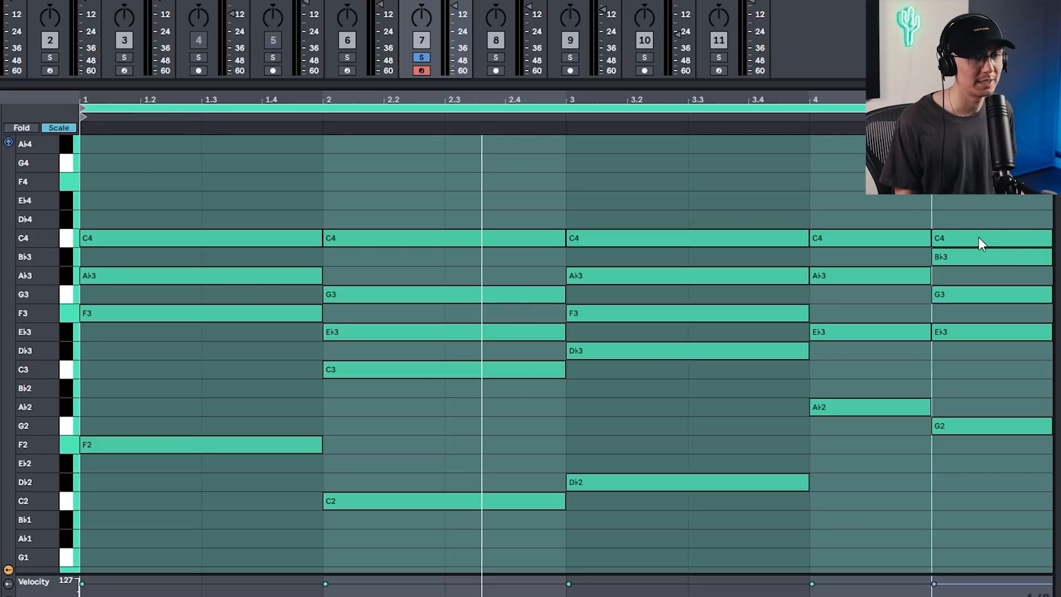
# - Lower the last chord's C4 in bar 4 to C3 and play the progression
pyautogui.click(979, 237)
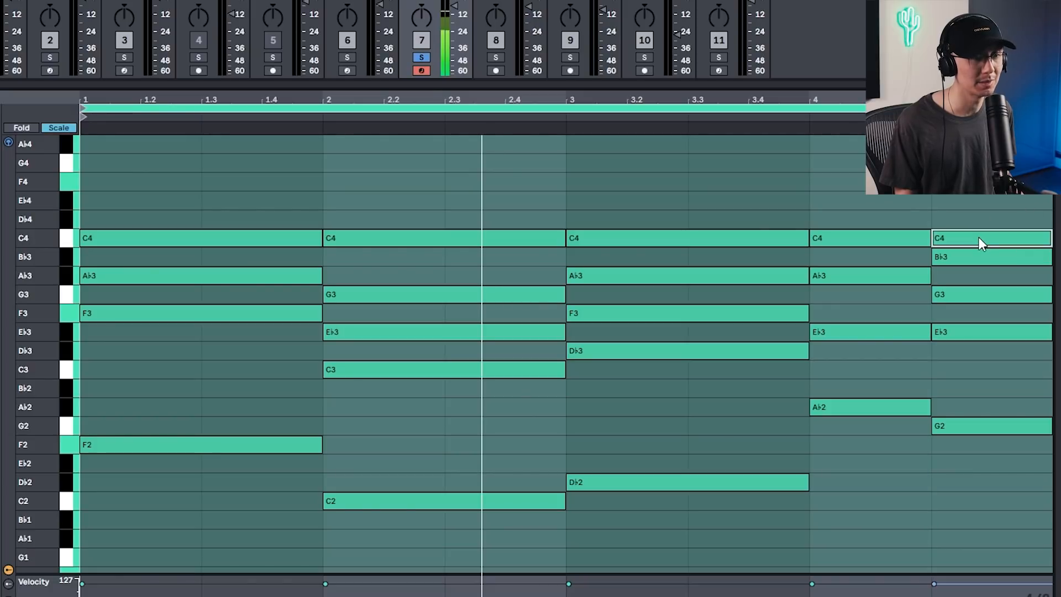
pyautogui.hotkey('shift', 'Down')
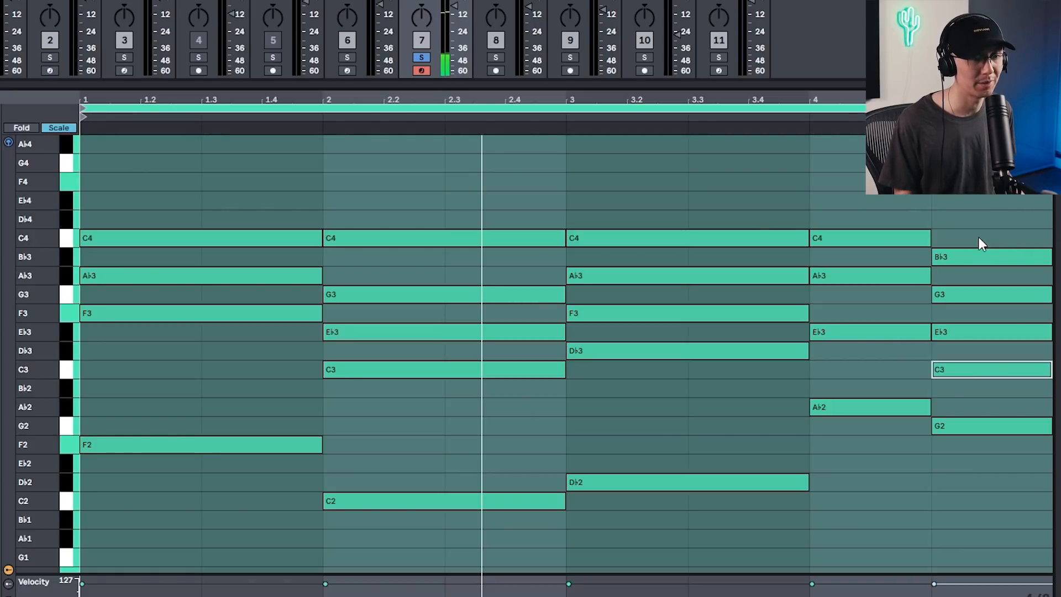
pyautogui.click(972, 174)
pyautogui.press('space')
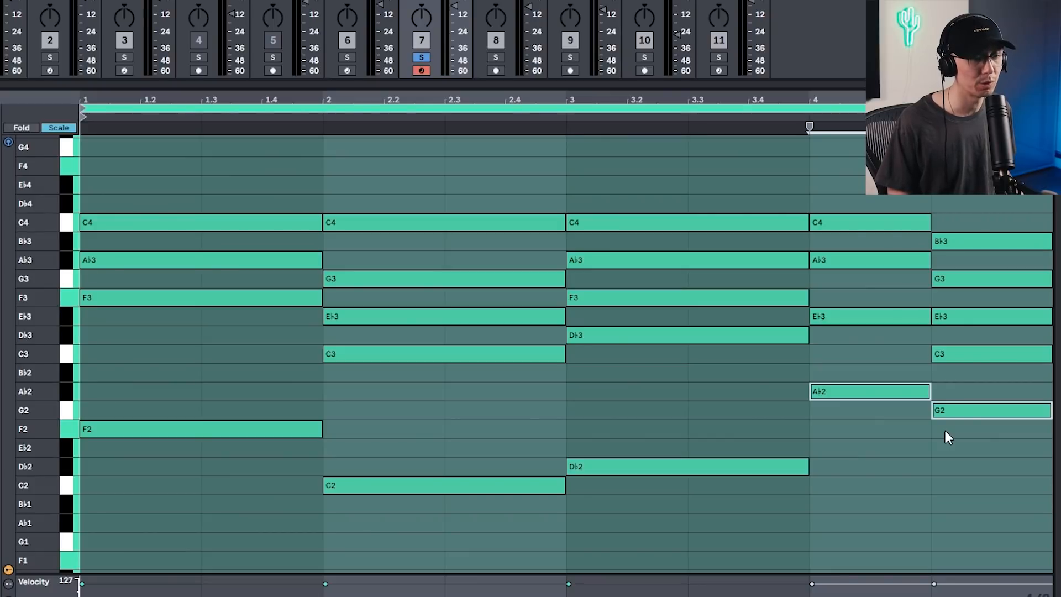
# - Drop the A♭2 and G2 bass notes in bar 4 to A♭1 and G1 and listen
pyautogui.hotkey('shift', 'Down')
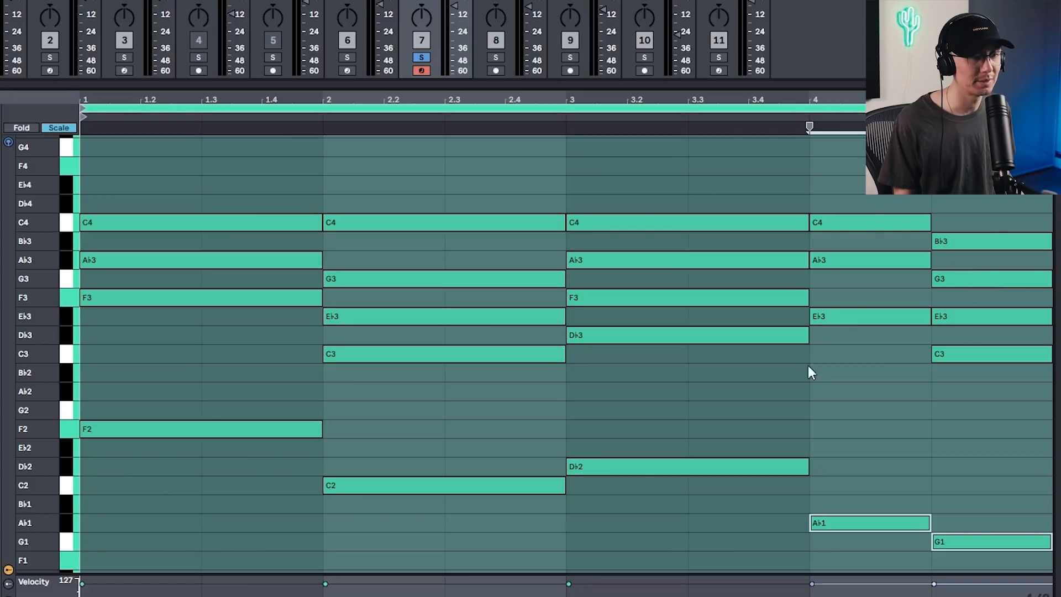
pyautogui.click(792, 405)
pyautogui.press('space')
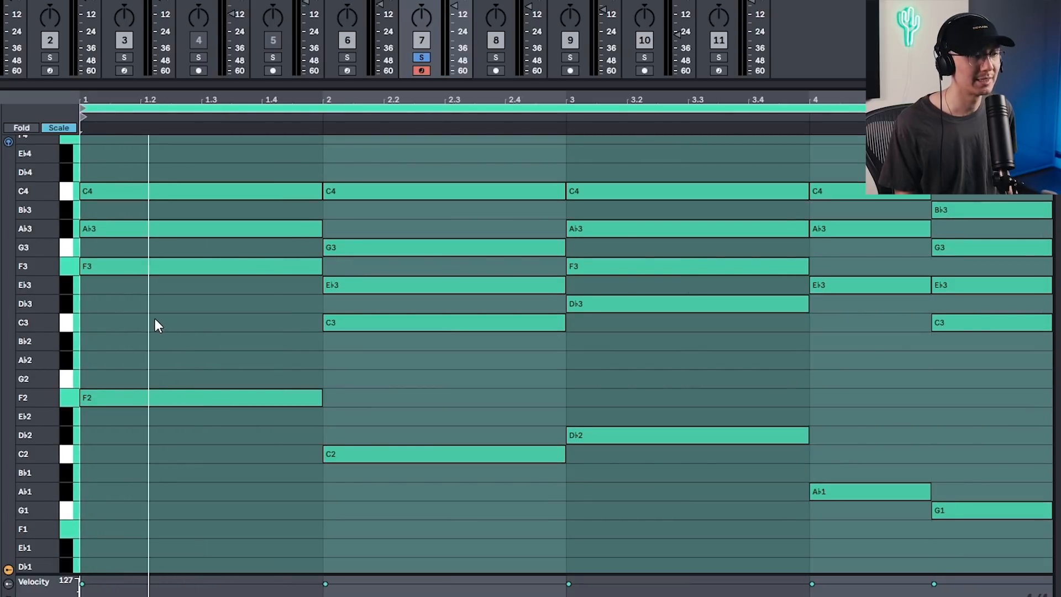
# - Add a C3 note to the bar 1 chord and listen to the progression
pyautogui.press('b')
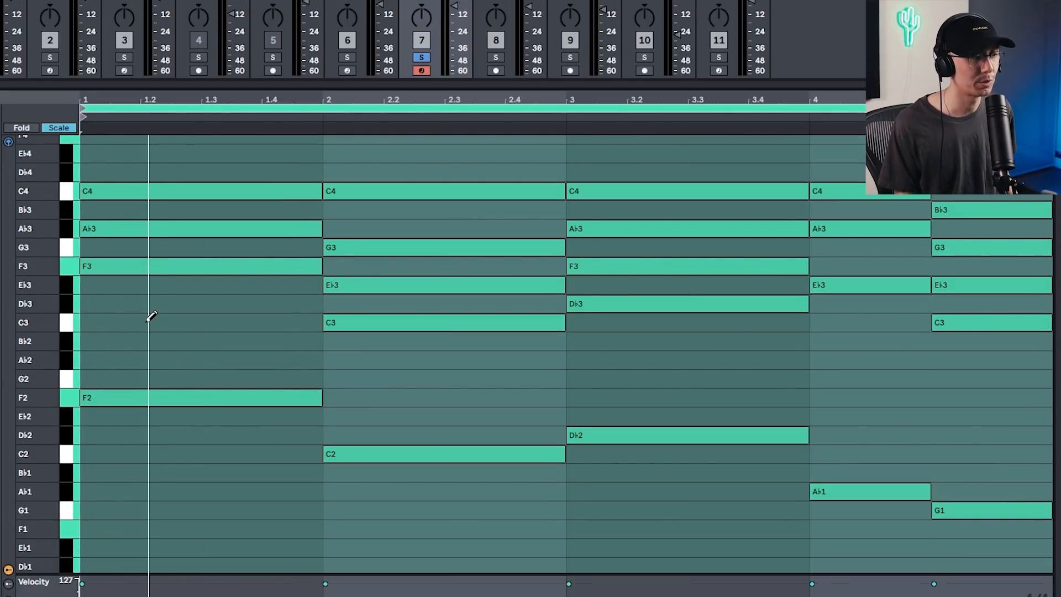
pyautogui.click(150, 316)
pyautogui.click(117, 364)
pyautogui.press('space')
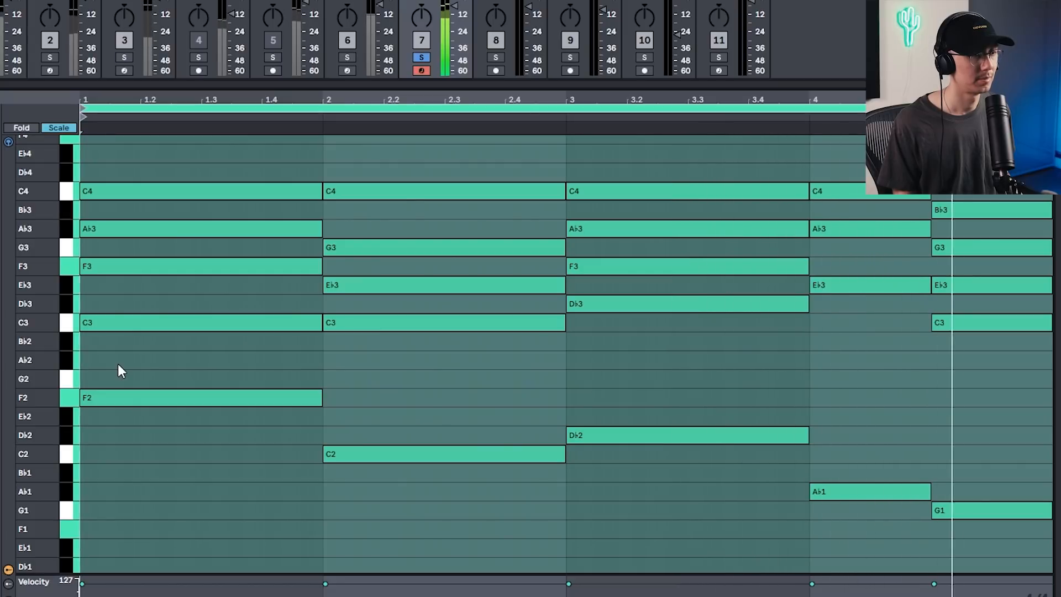
pyautogui.press('space')
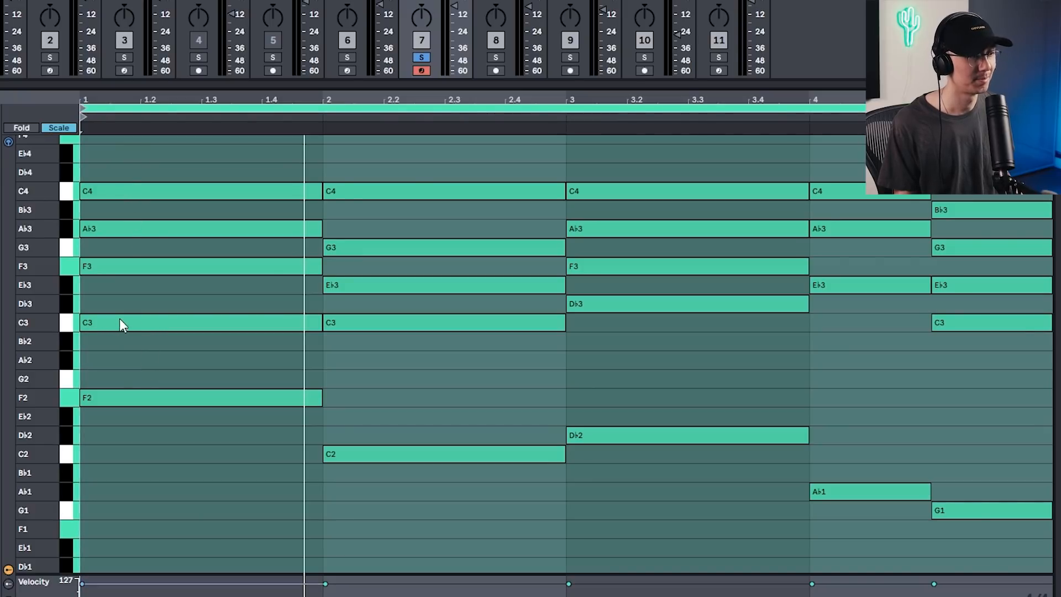
# - Turn off solo on track 7 and play the chords together with the rest of the track
pyautogui.click(422, 58)
pyautogui.press('space')
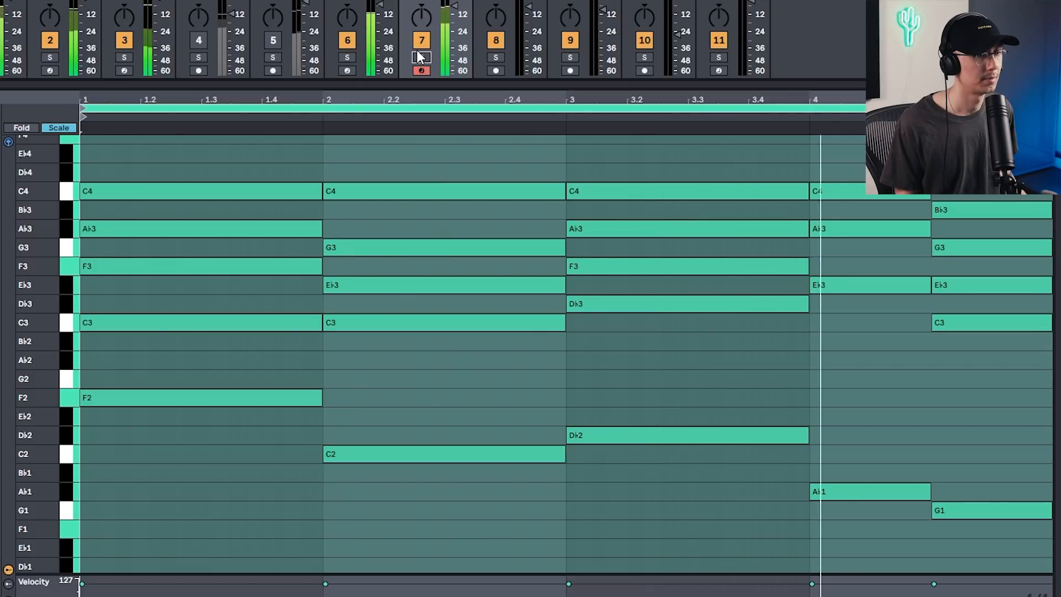
pyautogui.press('space')
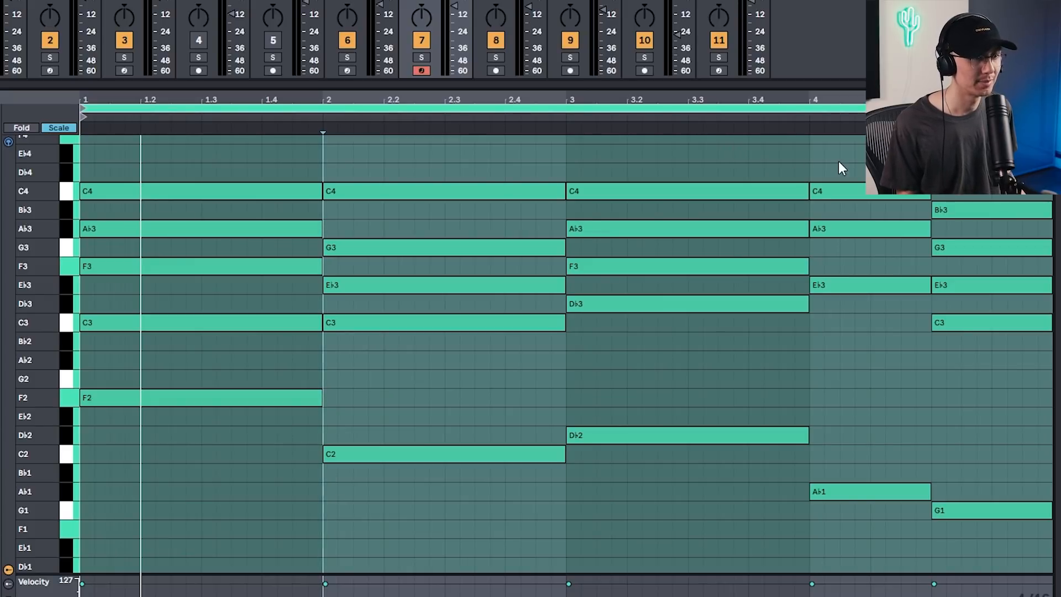
# - Shorten the chords in bars 1 to 3 to sixteenth-note stabs, shift them an eighth note later and play them
pyautogui.moveTo(811, 164); pyautogui.dragTo(232, 503)
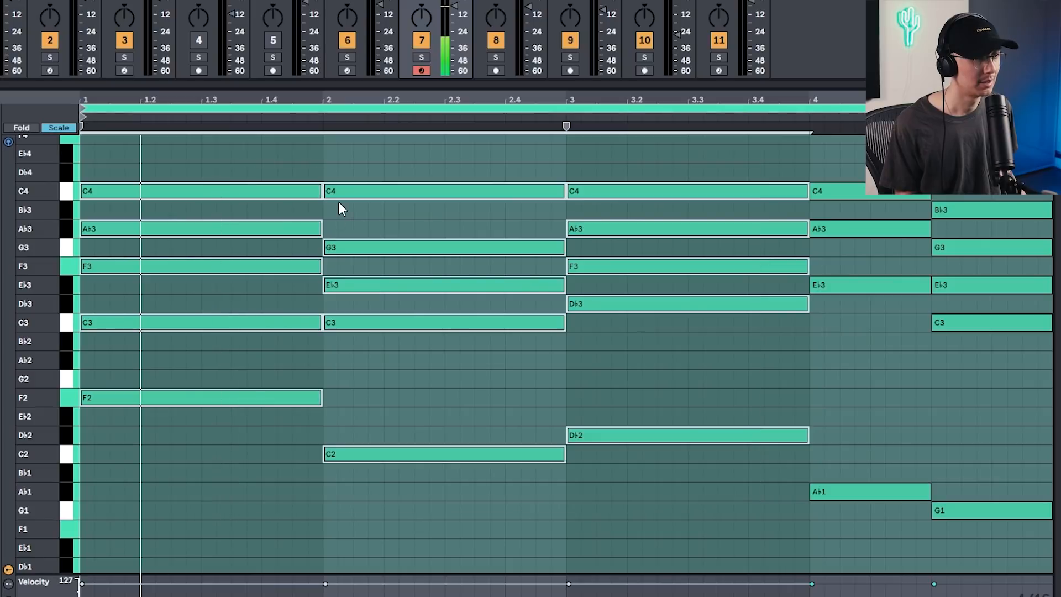
pyautogui.moveTo(320, 191); pyautogui.dragTo(92, 203)
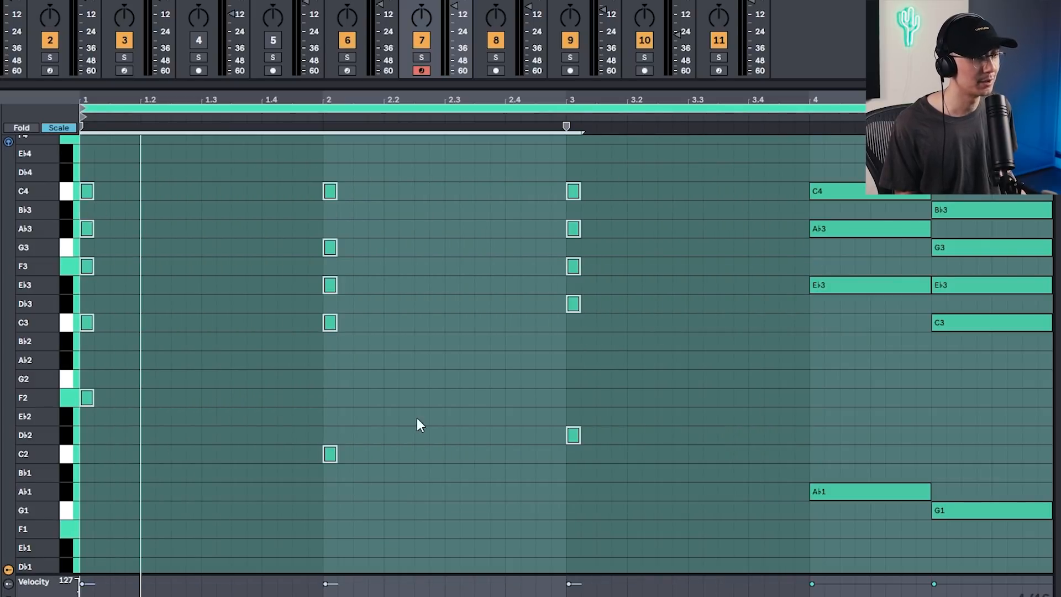
pyautogui.moveTo(664, 177); pyautogui.dragTo(44, 524)
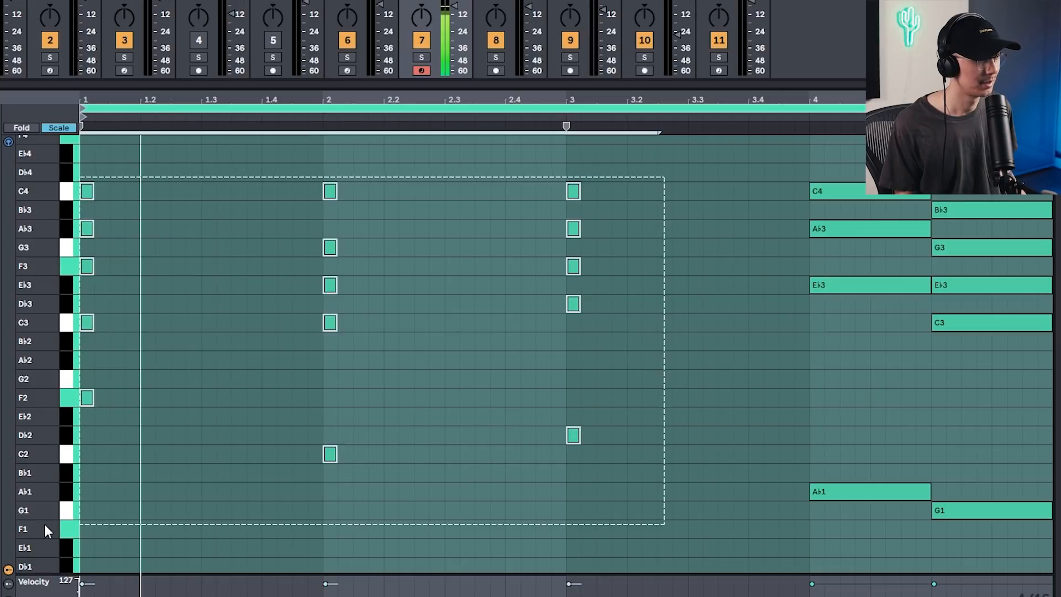
pyautogui.moveTo(89, 190); pyautogui.dragTo(118, 190)
pyautogui.press('space')
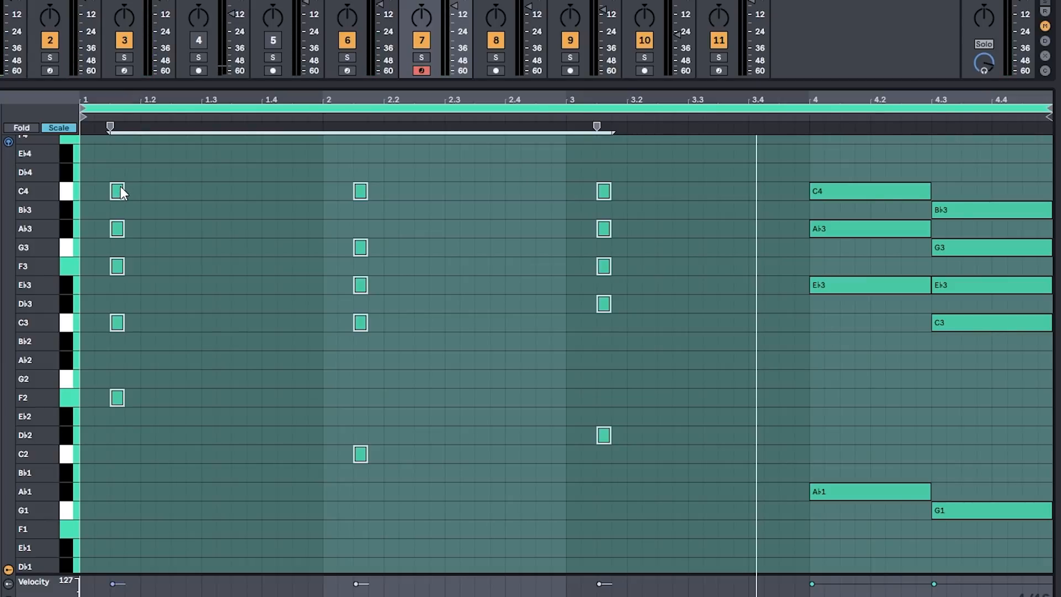
# - Copy the bar 1 to 3 stabs to the last sixteenth of beat 2 and the second and fourth sixteenths of beat 3, and listen
pyautogui.moveTo(120, 187); pyautogui.dragTo(224, 191)
pyautogui.press('space')
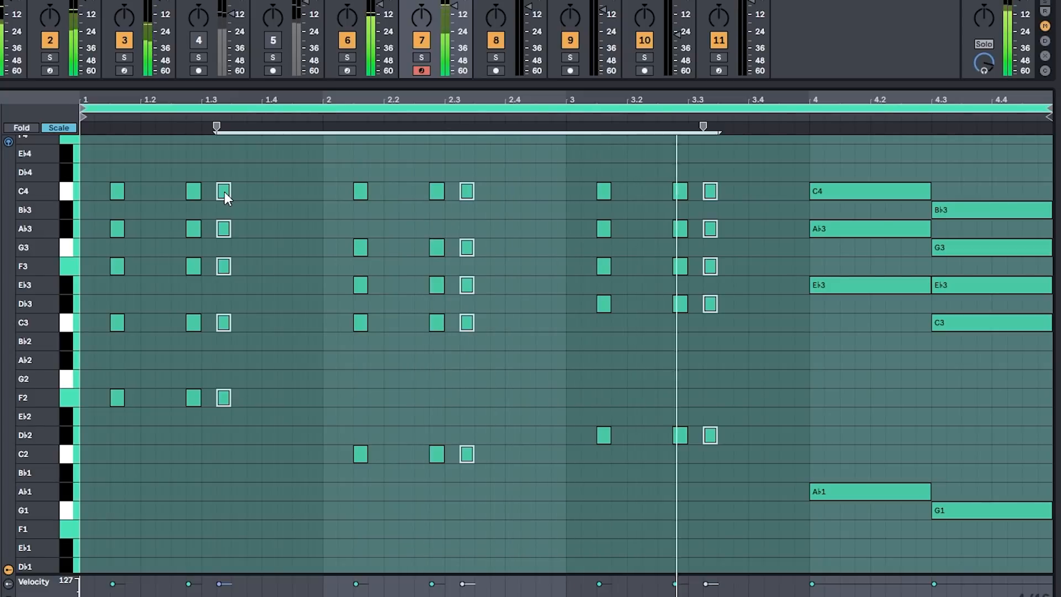
pyautogui.press('space')
pyautogui.moveTo(224, 191); pyautogui.dragTo(252, 193)
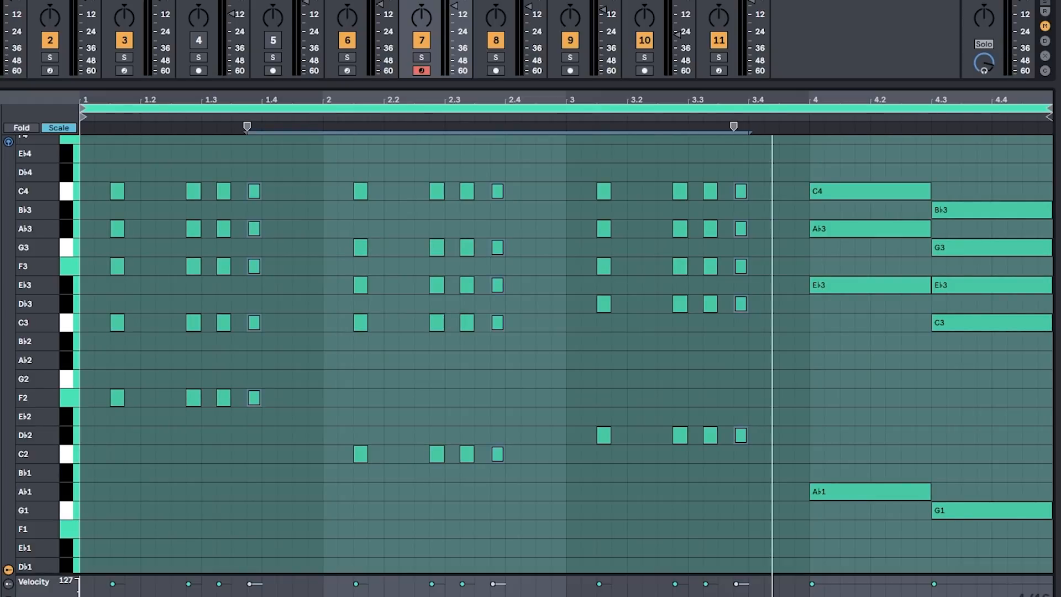
pyautogui.click(261, 153)
pyautogui.press('space')
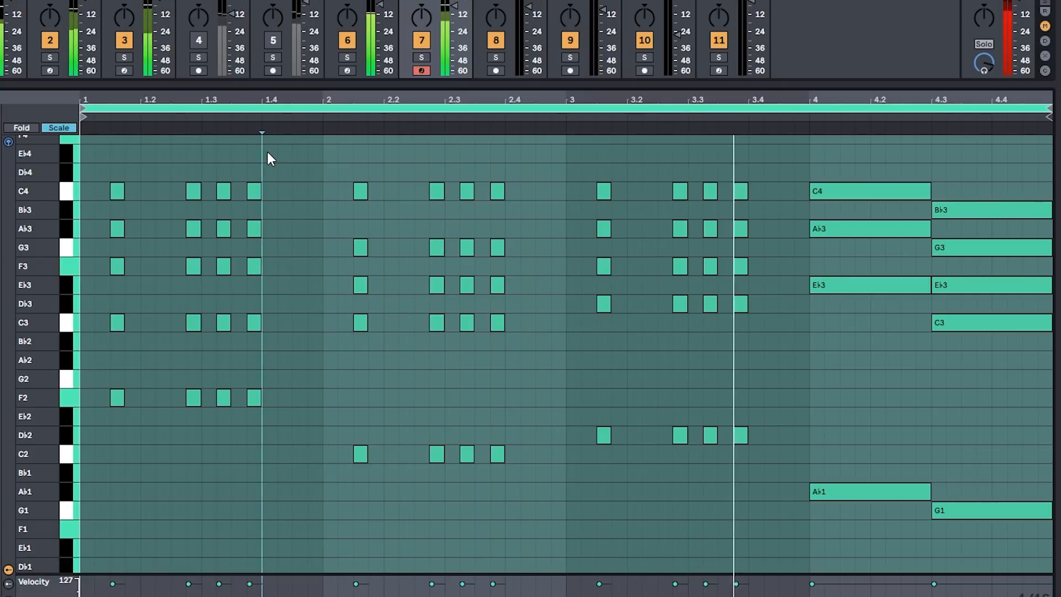
# - Shorten bar 4's chords to sixteenth stabs, repeat the first chord in the same rhythm, end with the G1 chord on 4.3.4, and listen
pyautogui.moveTo(872, 158); pyautogui.dragTo(1044, 516)
pyautogui.moveTo(928, 191); pyautogui.dragTo(821, 194)
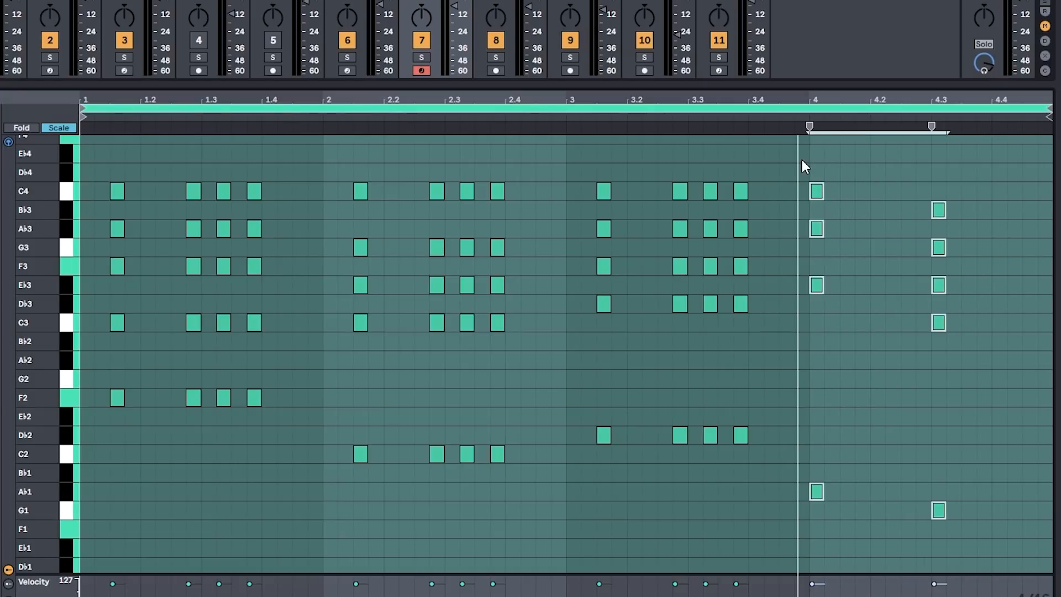
pyautogui.moveTo(817, 188); pyautogui.dragTo(848, 498)
pyautogui.moveTo(850, 191); pyautogui.dragTo(922, 190)
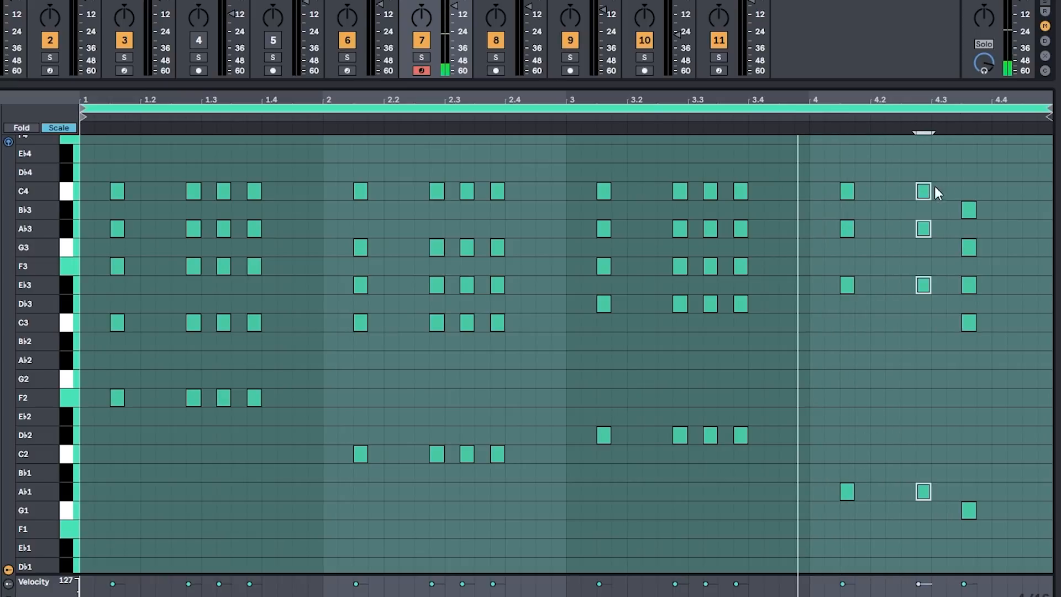
pyautogui.moveTo(995, 132); pyautogui.dragTo(957, 538)
pyautogui.moveTo(971, 211); pyautogui.dragTo(987, 211)
pyautogui.moveTo(957, 173)
pyautogui.mouseDown()
pyautogui.moveTo(898, 483)
pyautogui.moveTo(957, 490)
pyautogui.mouseUp()
pyautogui.click(894, 384)
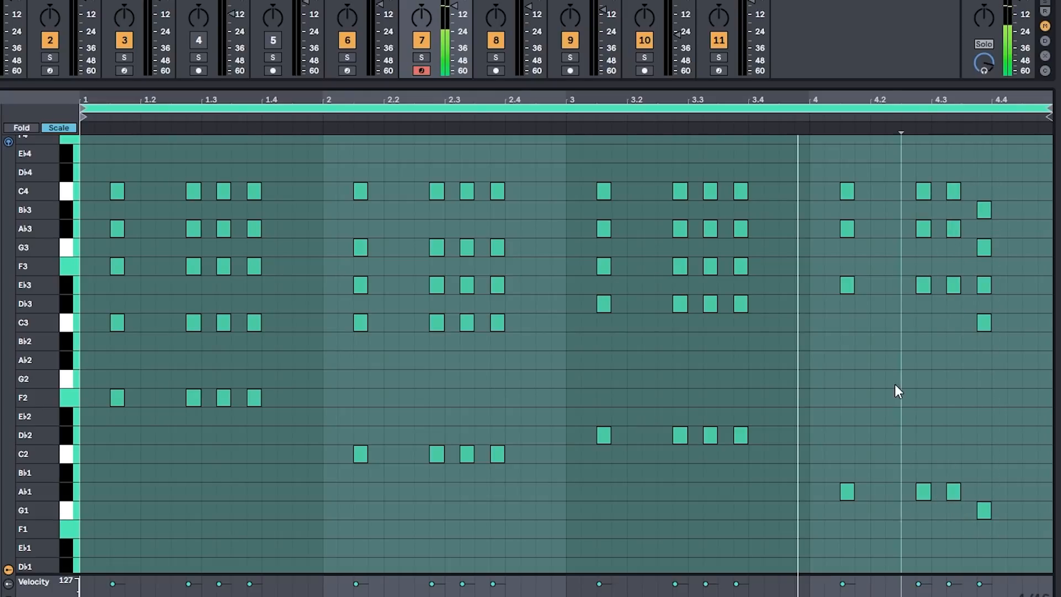
pyautogui.press('space')
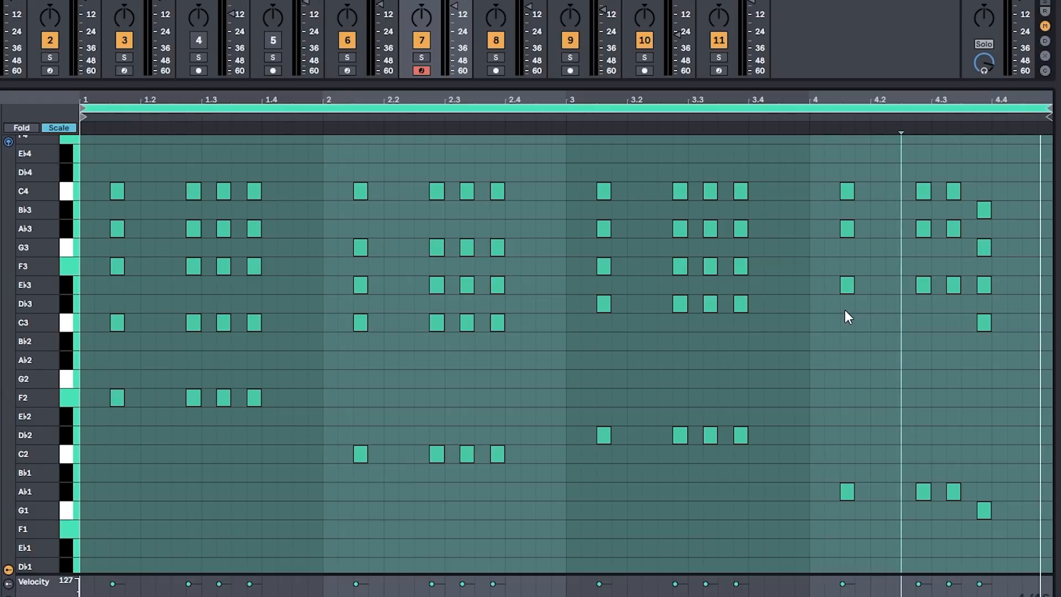
# - Halve the length of all chord stabs to thirty-second notes and play them with the track
pyautogui.hotkey('ctrl', 'a')
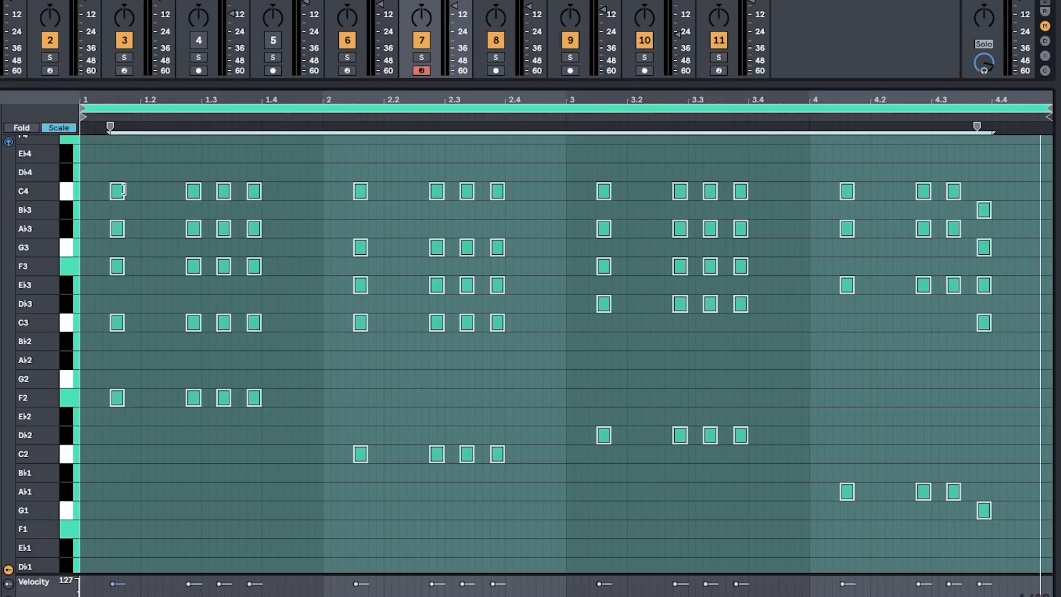
pyautogui.moveTo(123, 189); pyautogui.dragTo(116, 190)
pyautogui.click(155, 199)
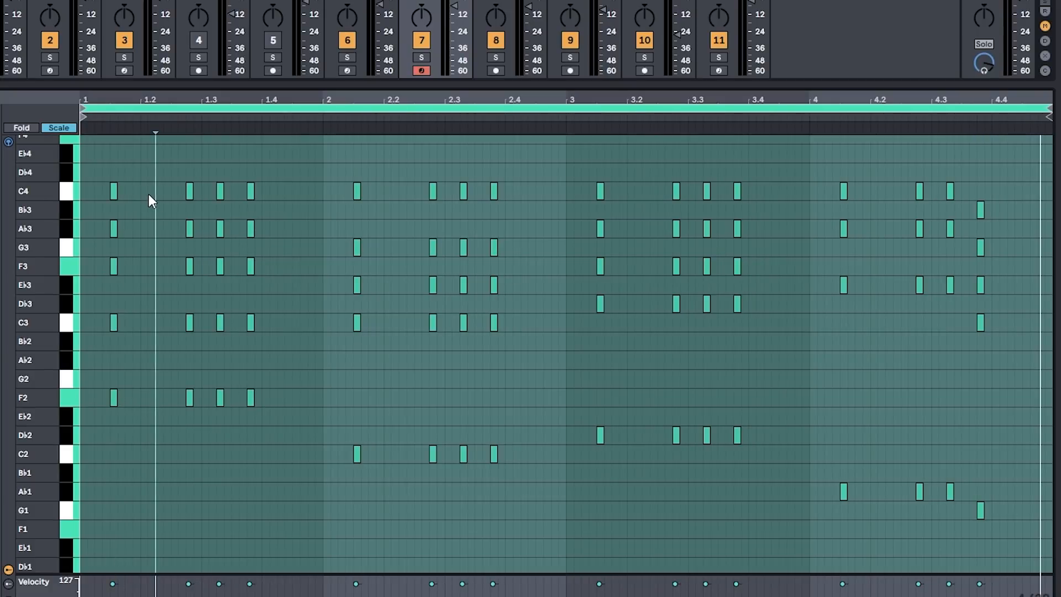
pyautogui.press('space')
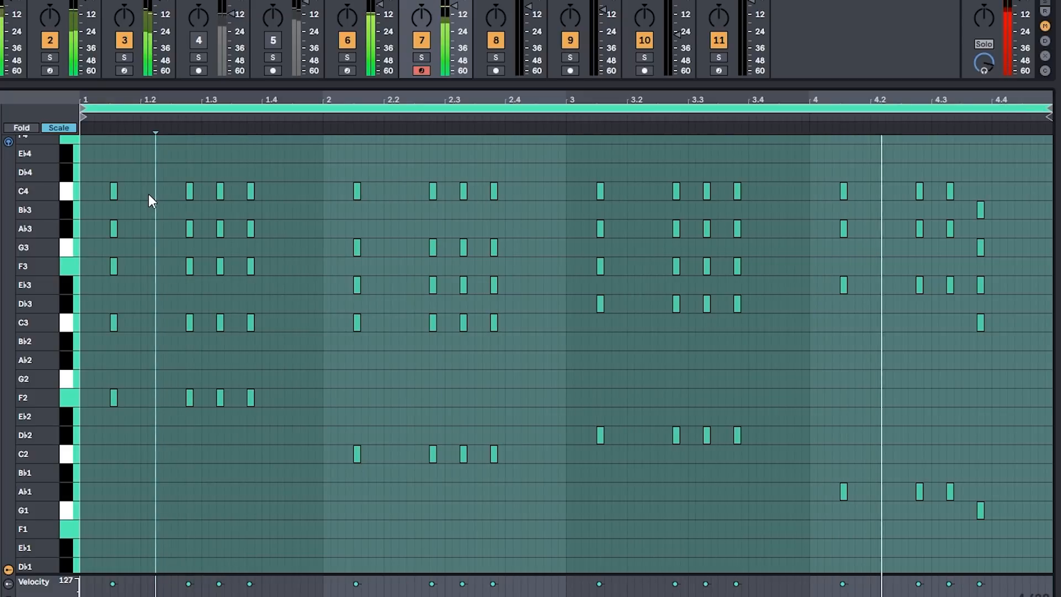
pyautogui.press('space')
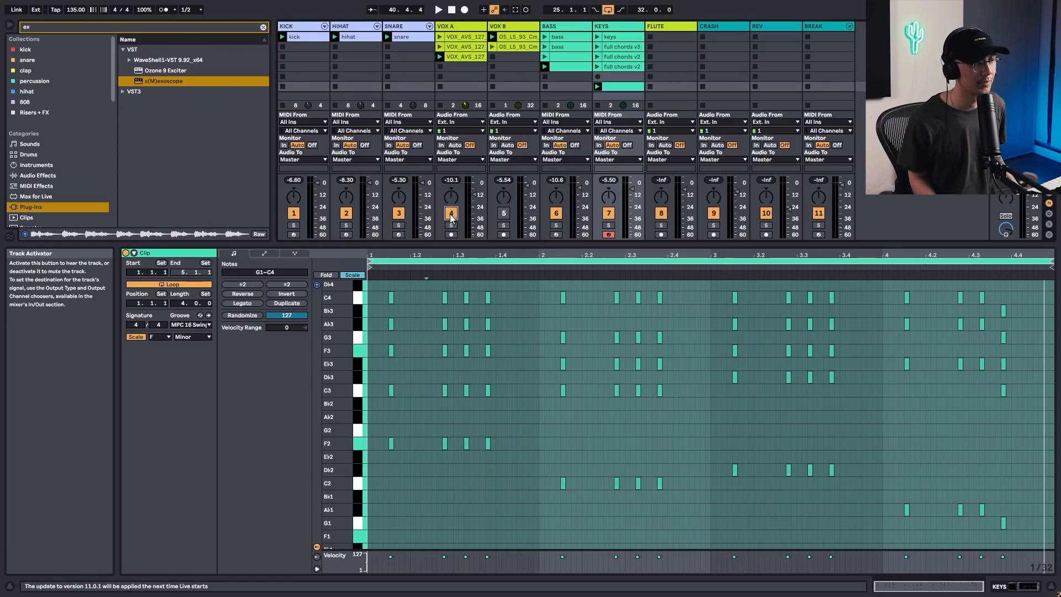
# - Audition the VOX A and VOX B vocals one at a time over the drums, bass and chords
pyautogui.click(478, 57)
pyautogui.press('space')
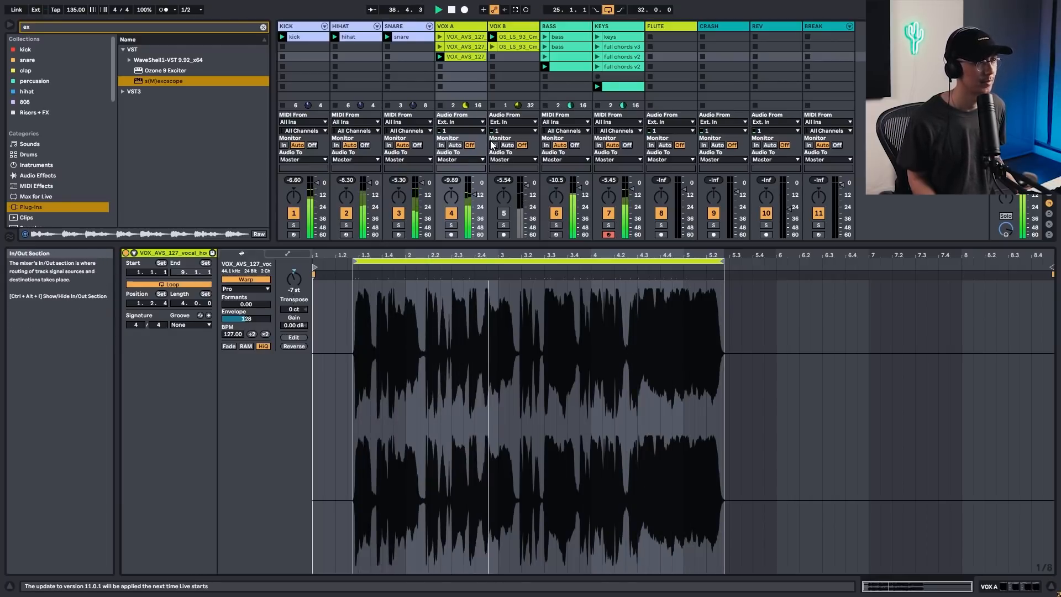
pyautogui.click(451, 214)
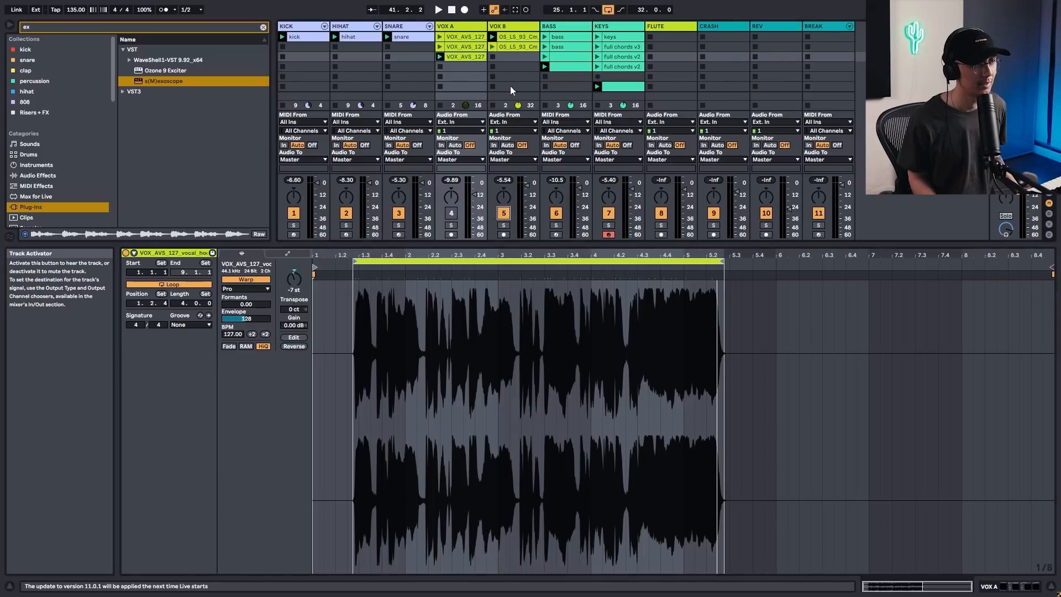
pyautogui.click(517, 37)
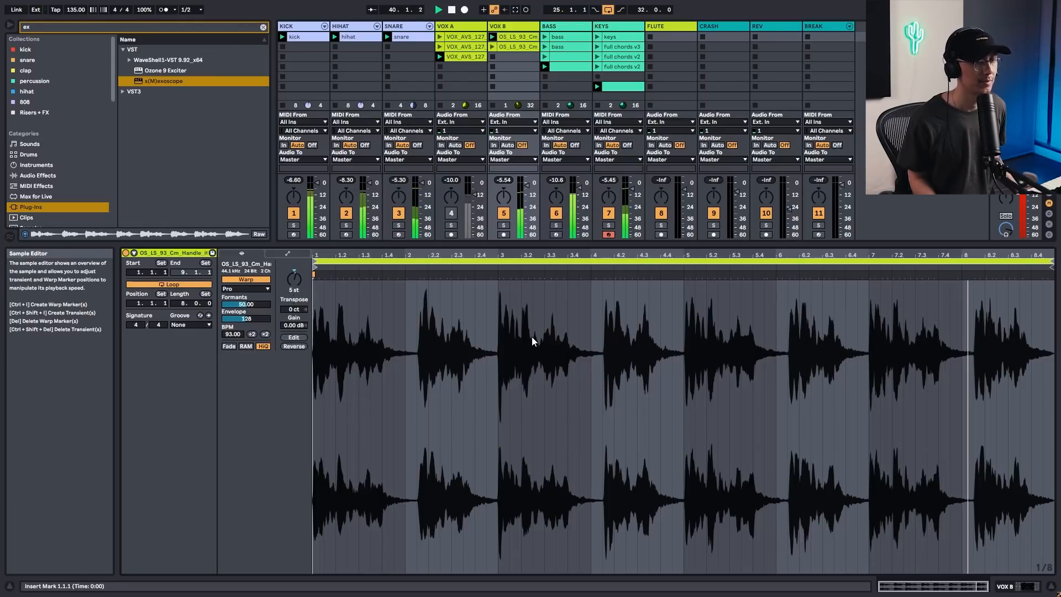
pyautogui.press('space')
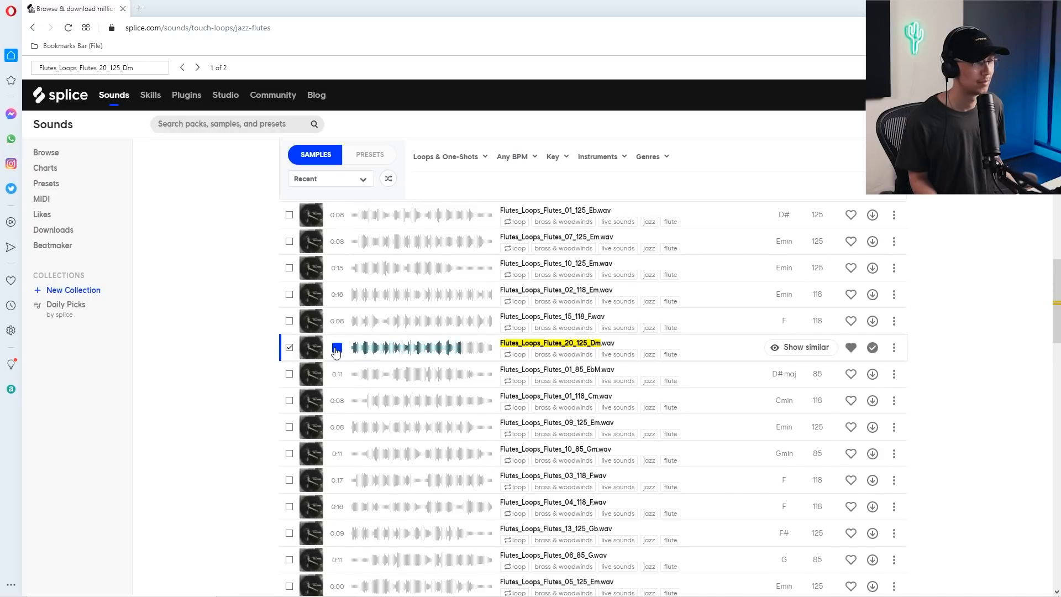
# - Audition the Flutes_Loops_Flutes_20_125_Dm loop on Splice, soloed on the FLUTE track, and in the mix with both vocals muted
pyautogui.click(336, 347)
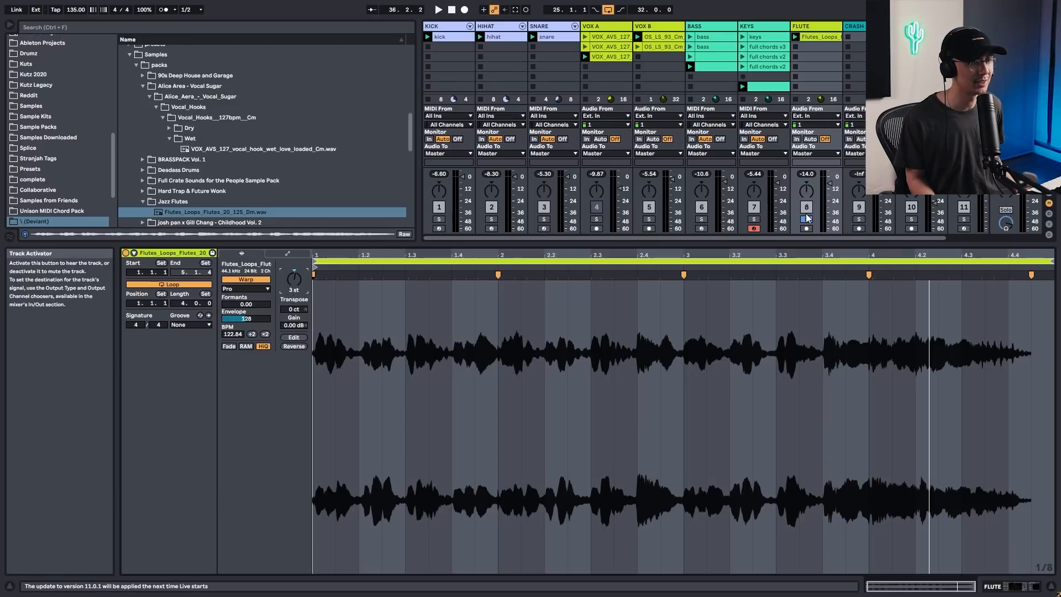
pyautogui.press('space')
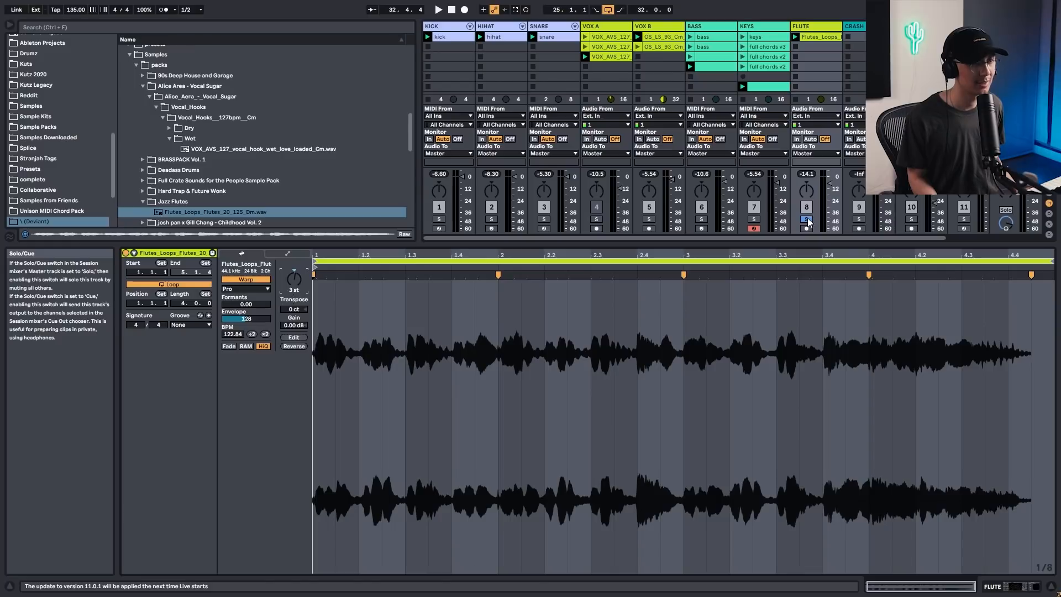
pyautogui.click(650, 208)
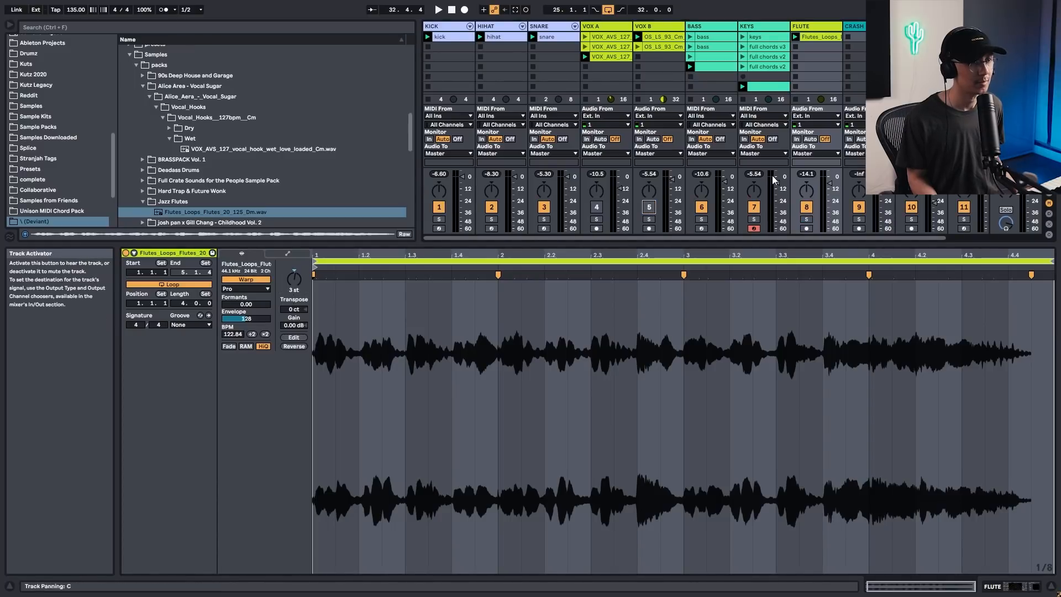
pyautogui.press('space')
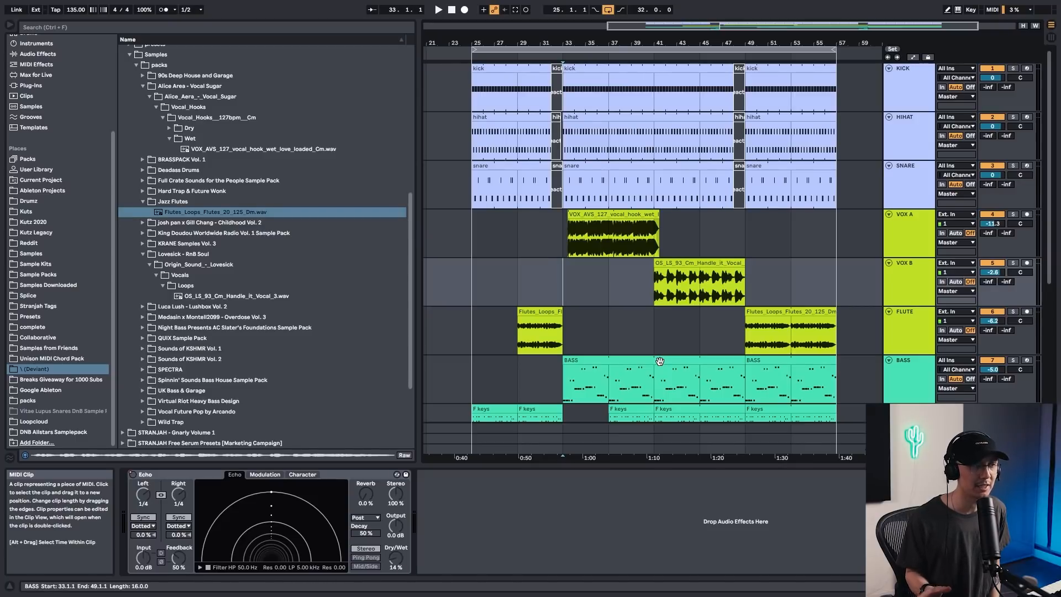
# - Examine the placement of the VOX A, VOX B and flute clips in the arrangement
pyautogui.click(615, 213)
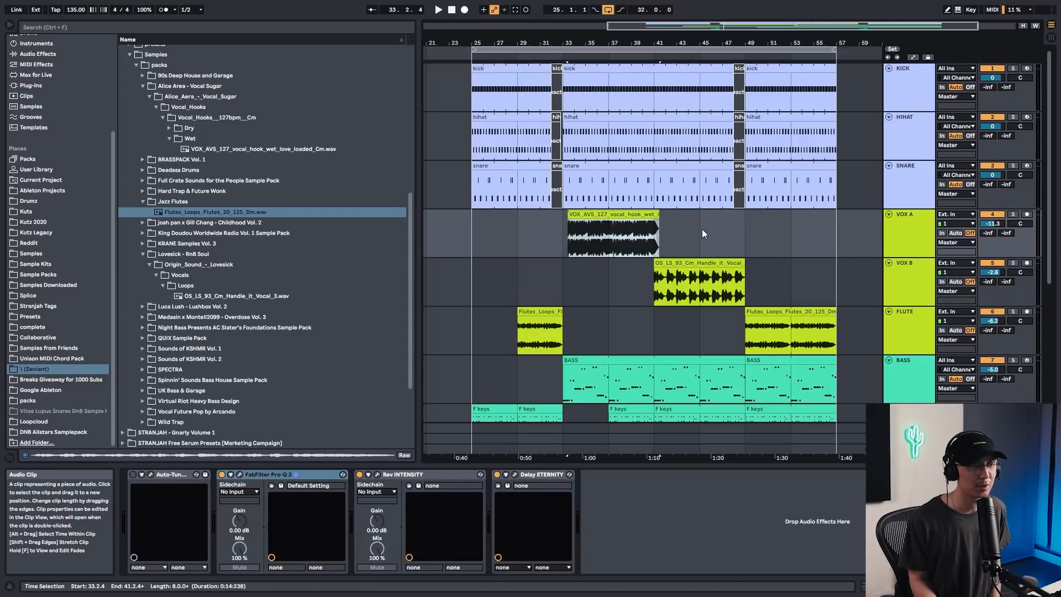
pyautogui.click(707, 262)
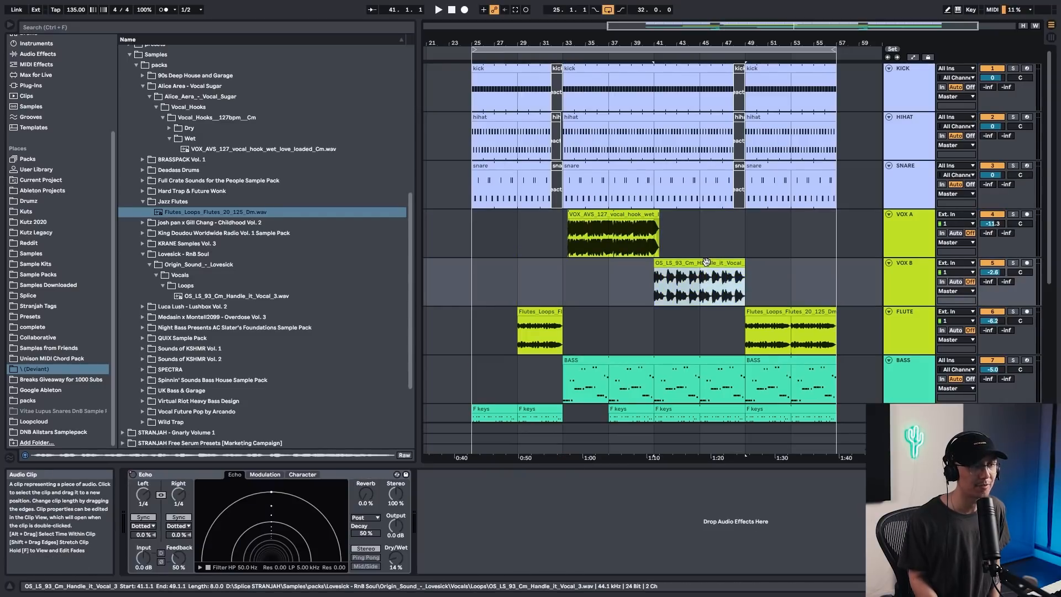
pyautogui.click(765, 310)
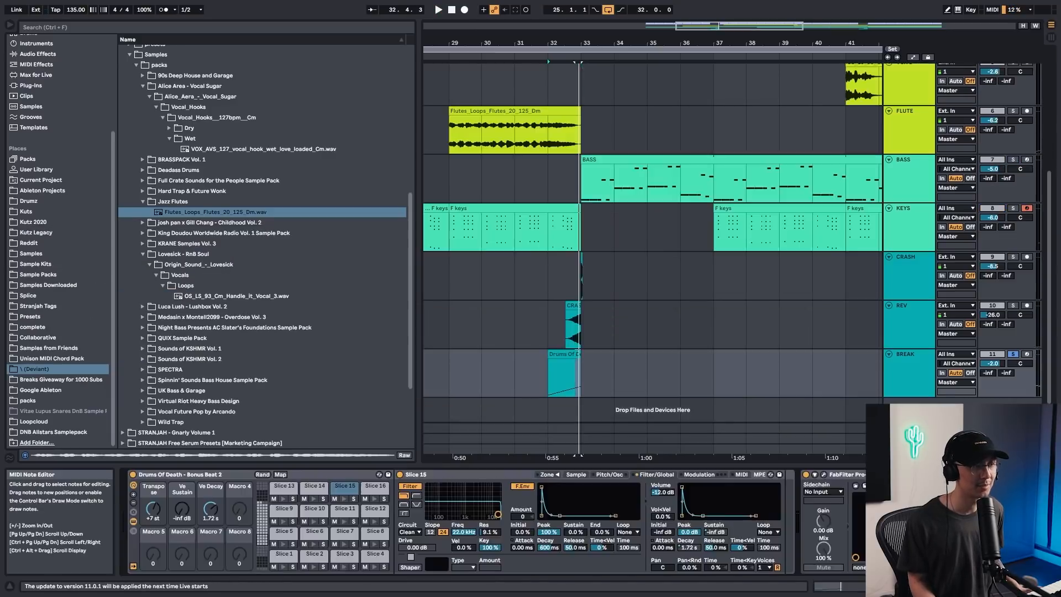
# - Listen to the soloed drum break, reverse crash and crash around the transition into bar 33
pyautogui.moveTo(637, 310); pyautogui.dragTo(532, 286)
pyautogui.click(533, 289)
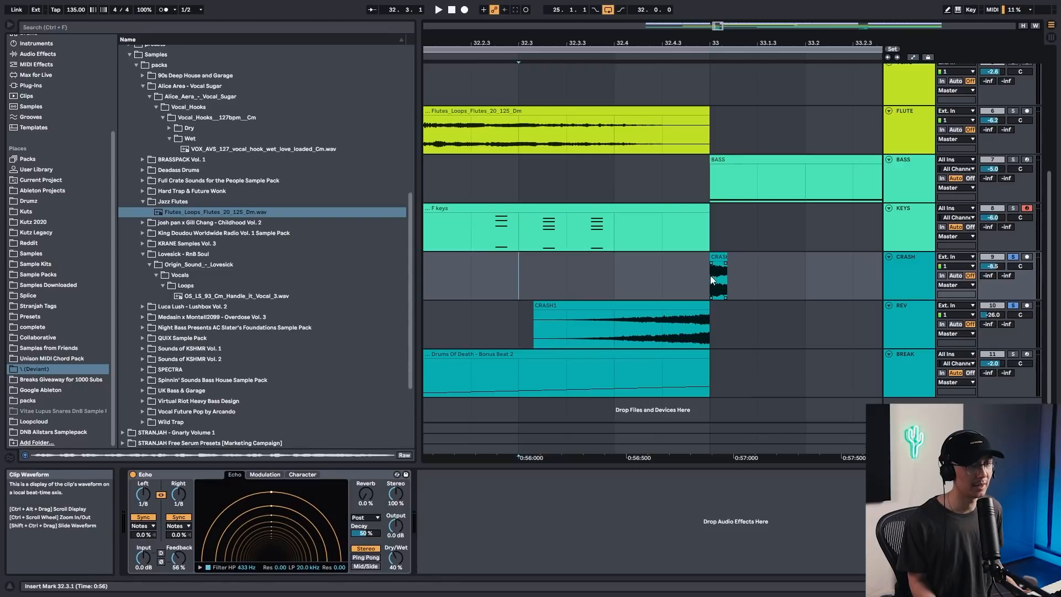
pyautogui.press('space')
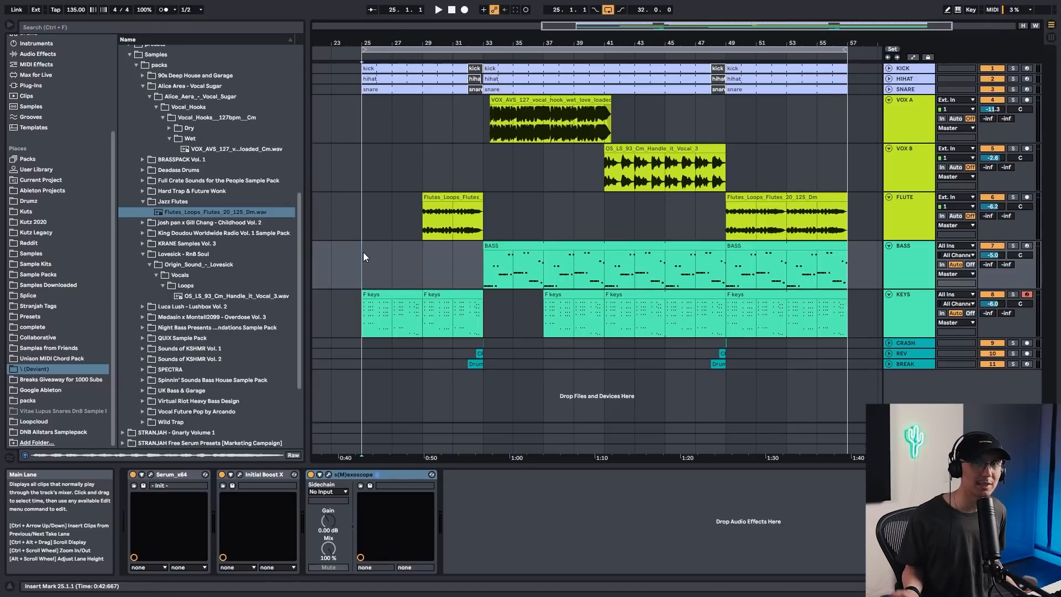
# - Play the arrangement from bar 25 and move the loop start to bar 33
pyautogui.press('space')
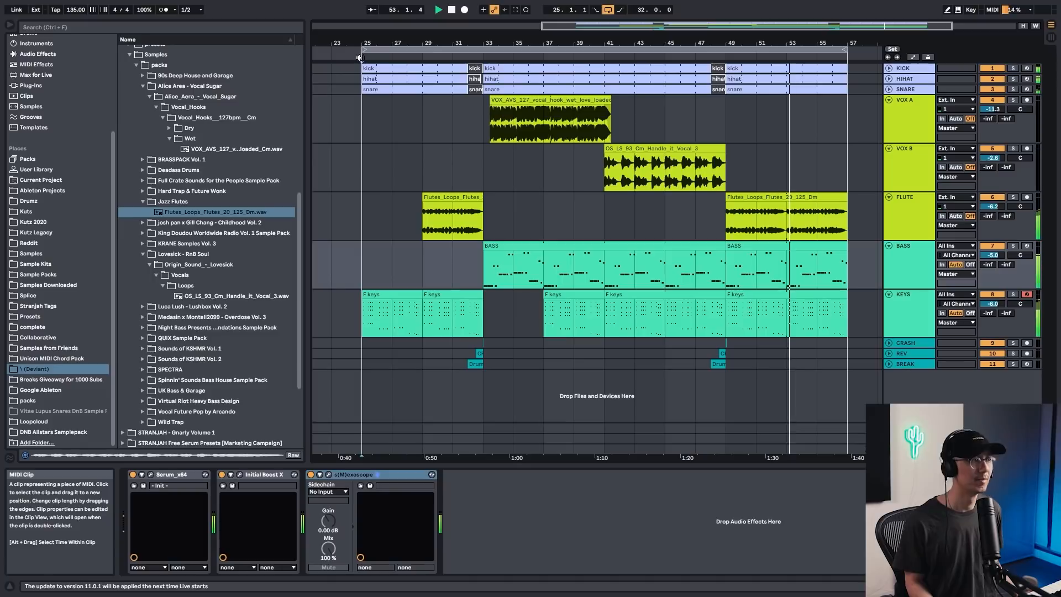
pyautogui.moveTo(363, 50); pyautogui.dragTo(486, 50)
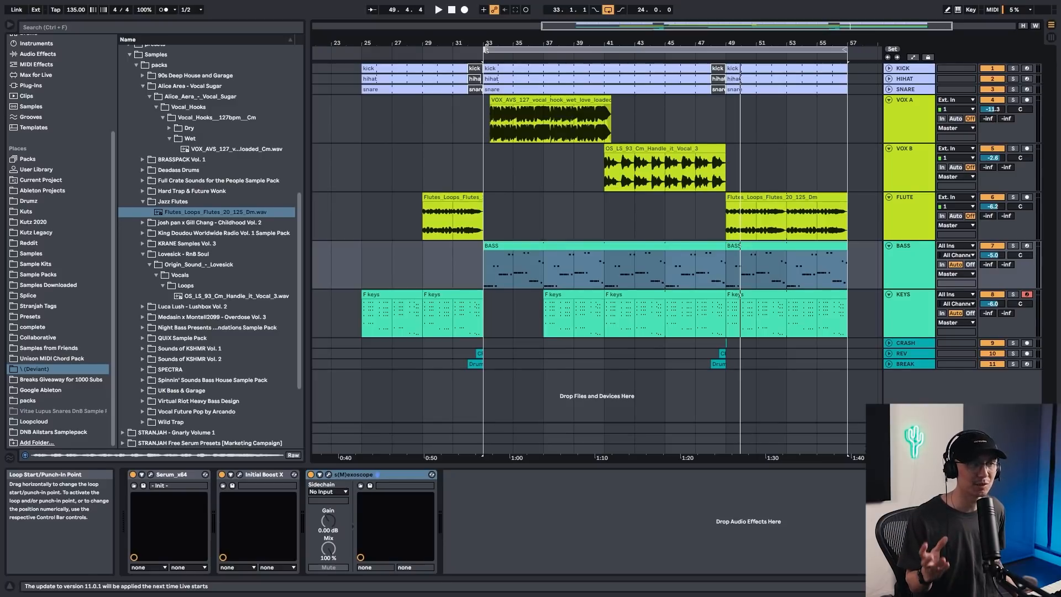
# - Check the VOX A and VOX B clips and play the arrangement from bar 33
pyautogui.click(521, 101)
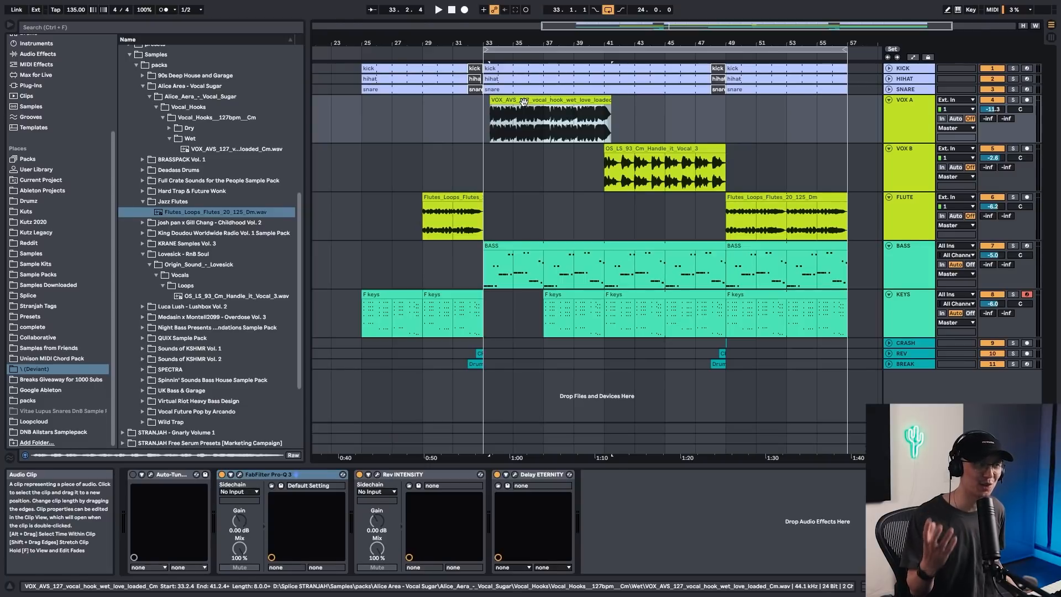
pyautogui.click(617, 149)
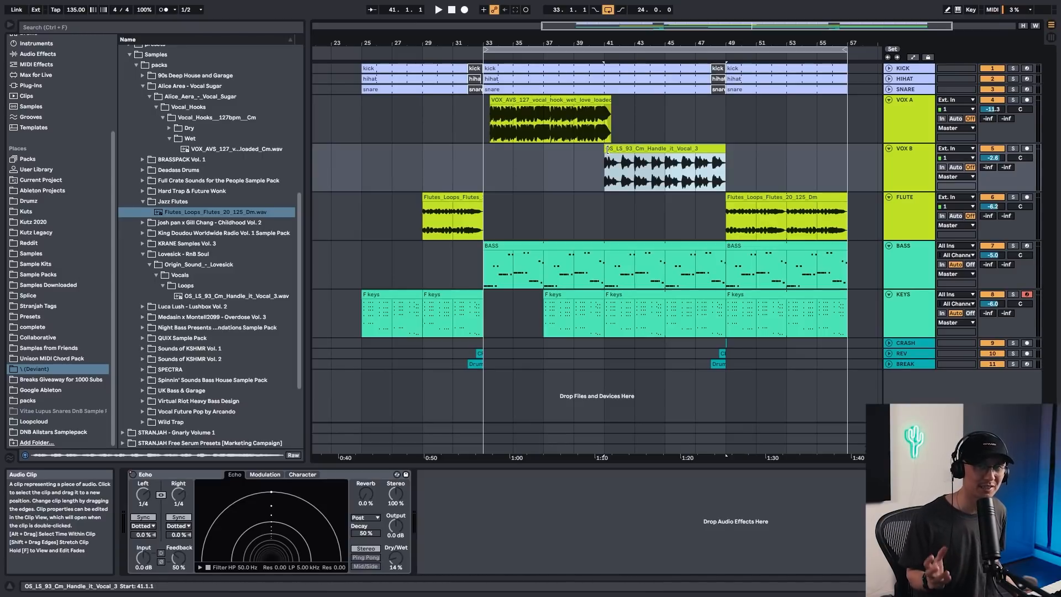
pyautogui.click(484, 160)
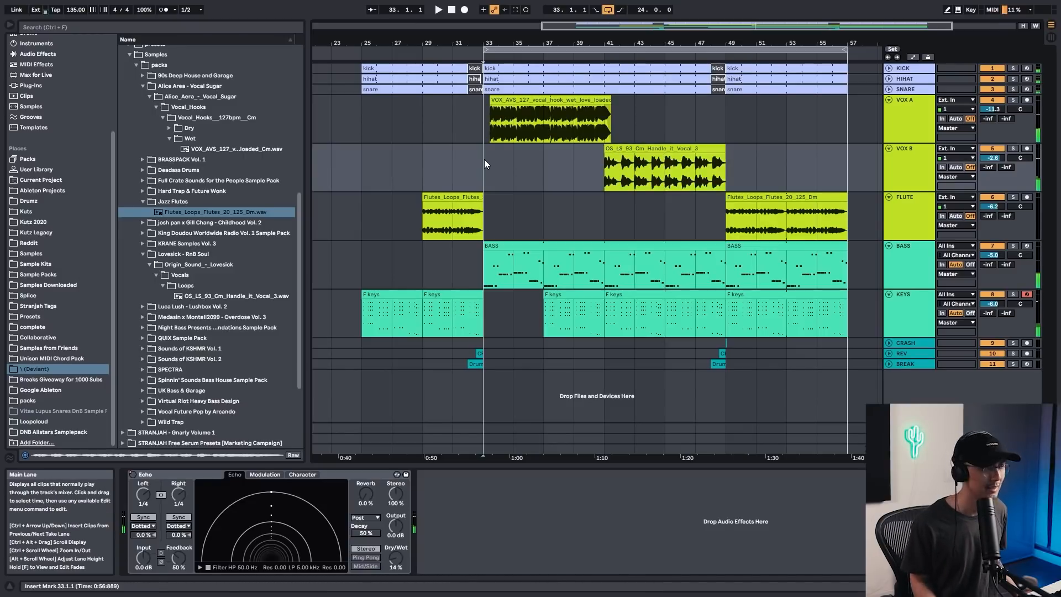
pyautogui.press('space')
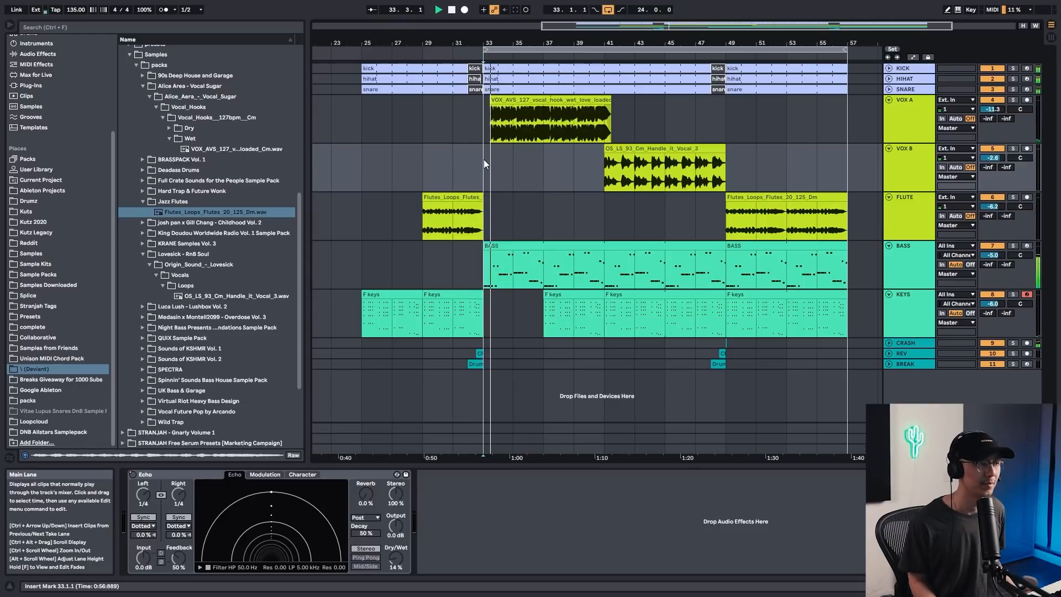